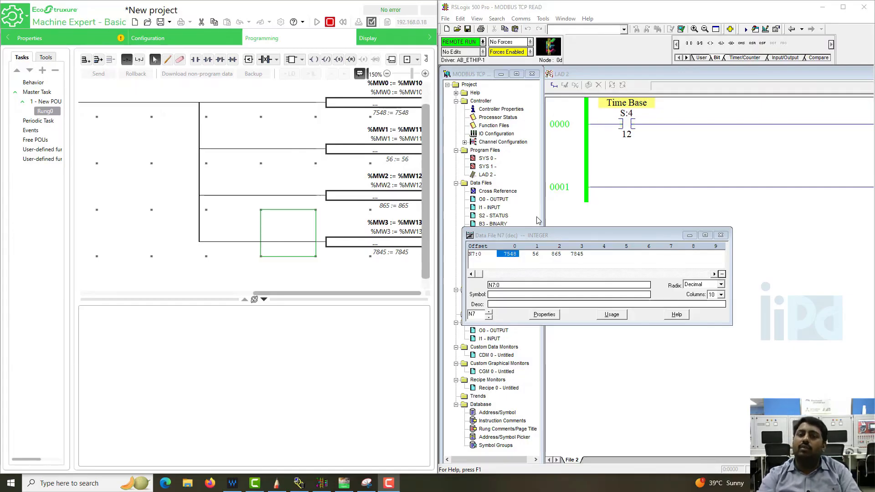
# Maximize the project window and close the N7 integer data file
pyautogui.moveTo(692, 10); pyautogui.dragTo(684, 21)
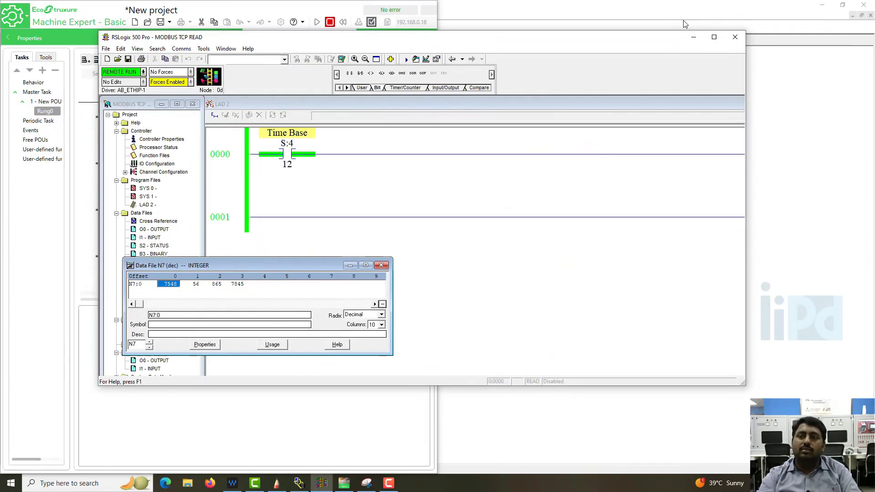
pyautogui.doubleClick(519, 40)
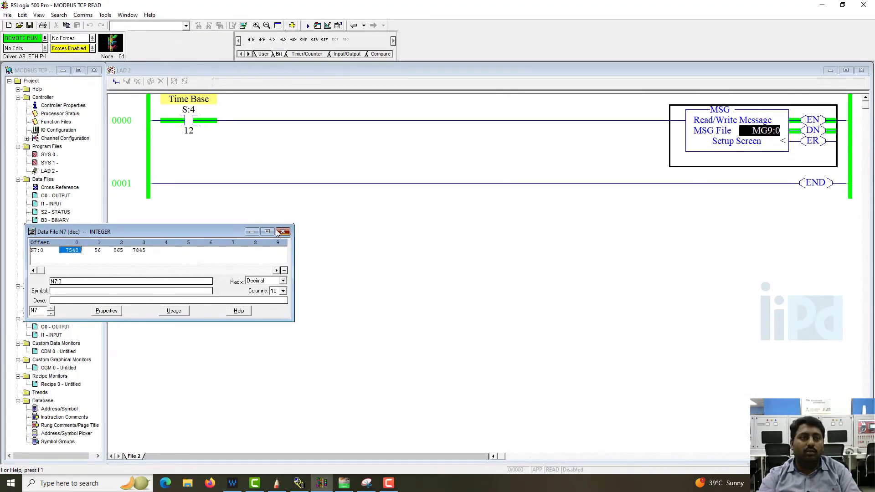
pyautogui.click(283, 231)
# Switch the controller to offline mode
pyautogui.click(44, 38)
pyautogui.click(46, 51)
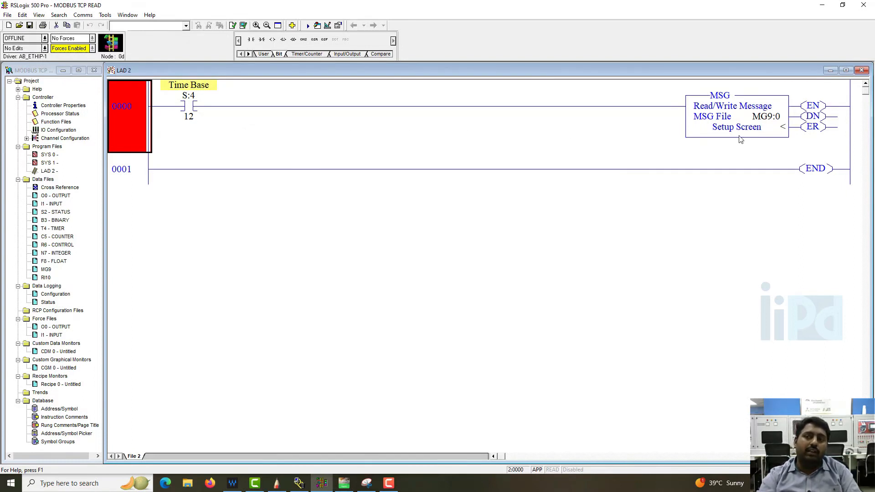
# Open and review the setup screen of the existing MSG instruction on rung 0000
pyautogui.doubleClick(727, 117)
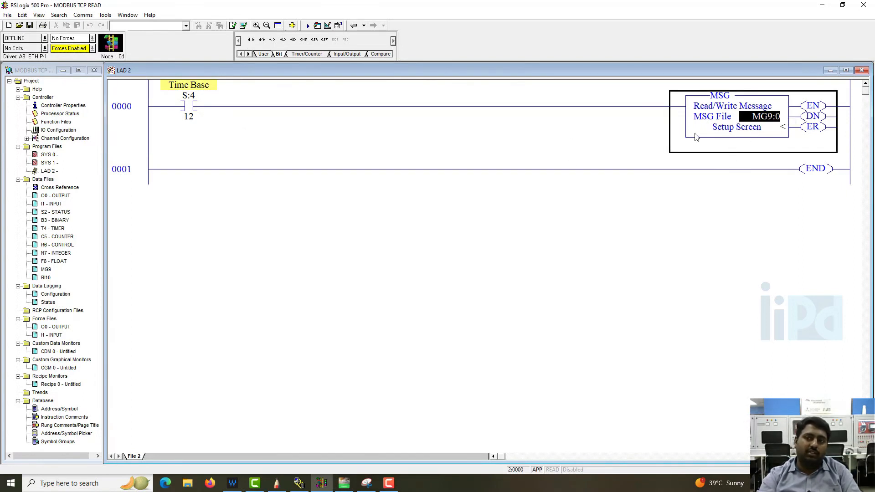
pyautogui.press('Return')
pyautogui.click(742, 133)
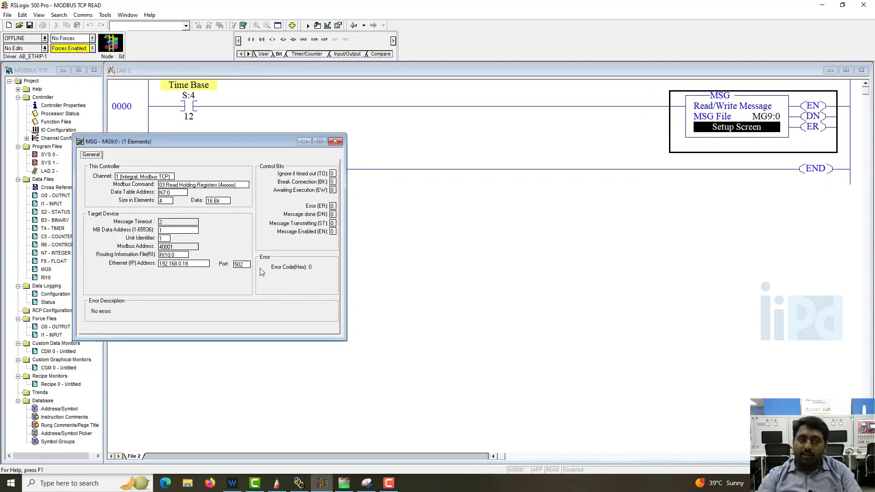
pyautogui.click(336, 142)
# Insert a new instruction on rung 0001 and change it to a MSG instruction
pyautogui.click(134, 167)
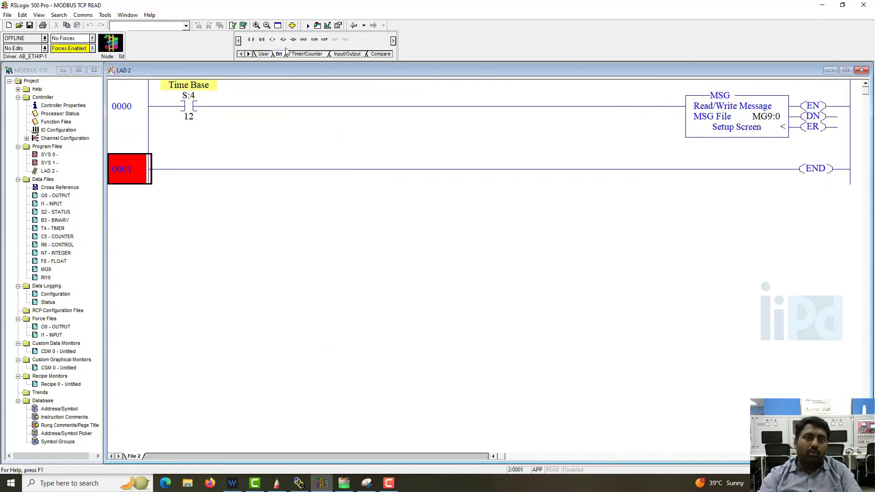
pyautogui.click(314, 55)
pyautogui.click(251, 39)
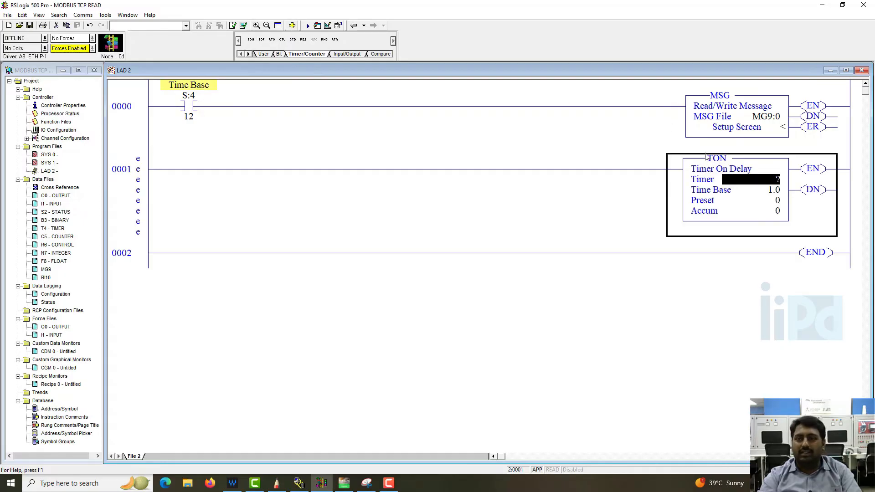
pyautogui.click(718, 159)
pyautogui.write('MSG')
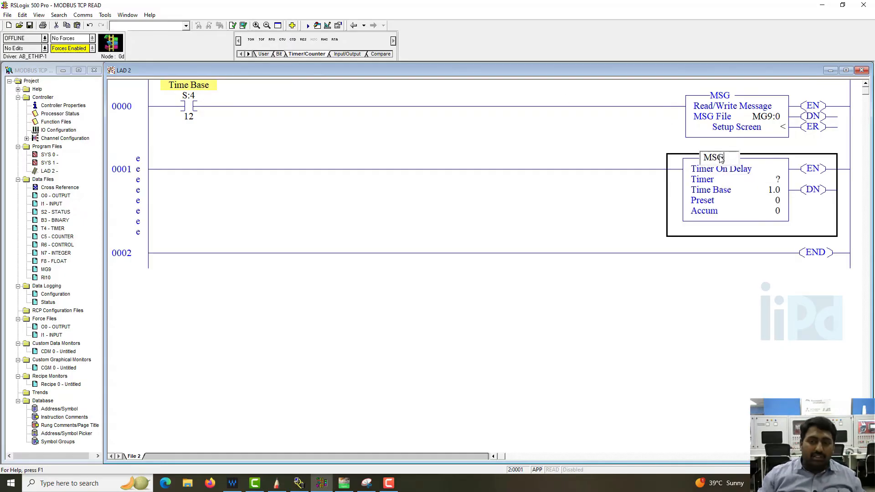
pyautogui.press('Return')
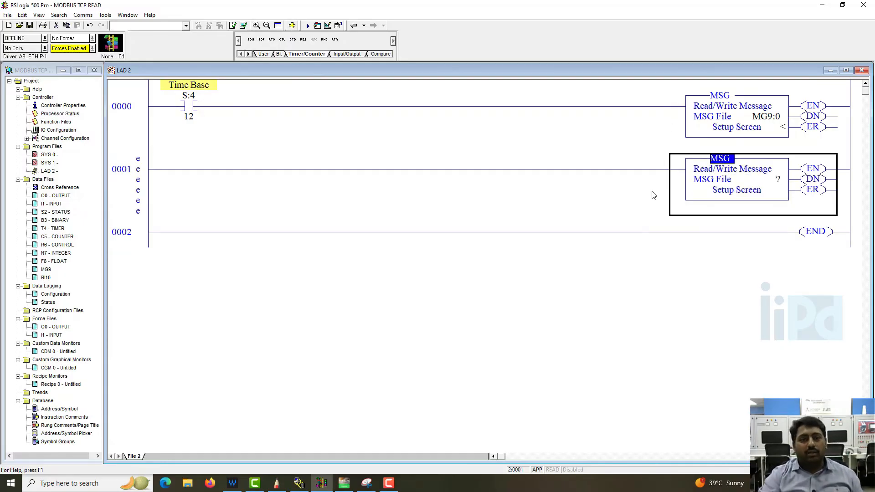
# Insert an examine-if-open contact on rung 0001 and give it the Time Base address S:4/12
pyautogui.click(130, 195)
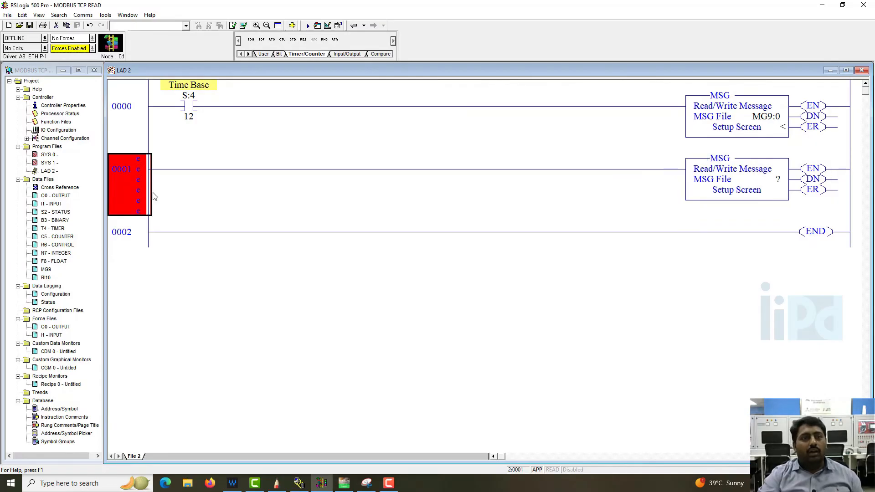
pyautogui.click(183, 110)
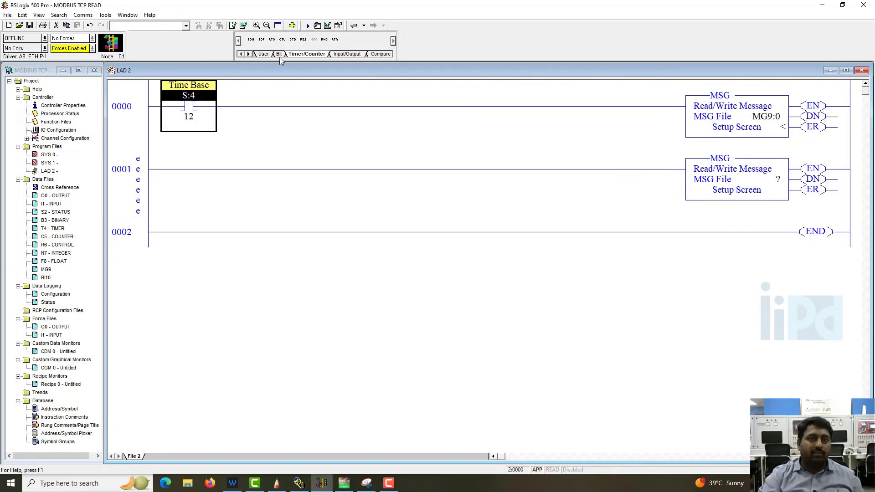
pyautogui.click(279, 54)
pyautogui.click(130, 179)
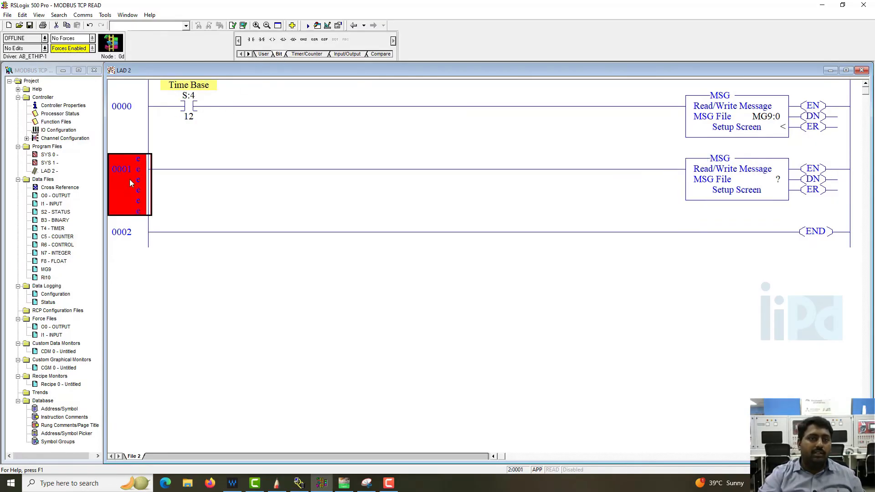
pyautogui.click(261, 39)
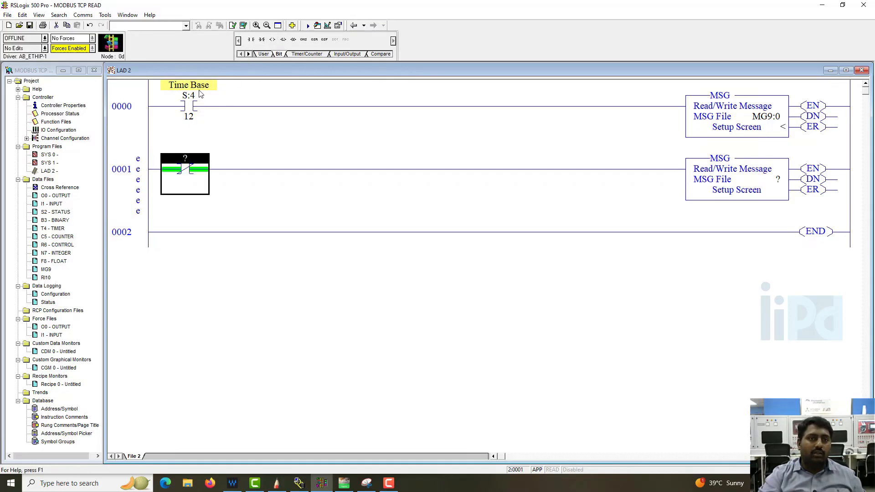
pyautogui.click(203, 88)
pyautogui.click(191, 116)
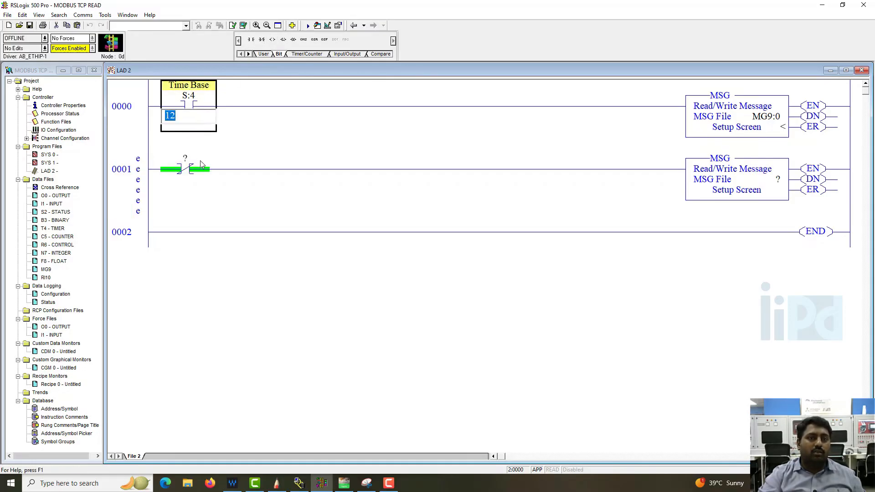
pyautogui.moveTo(198, 116); pyautogui.dragTo(184, 169)
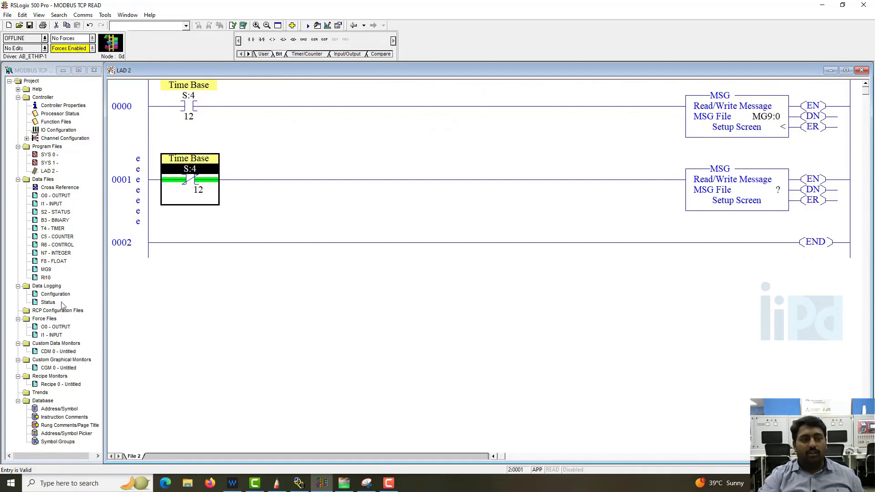
# Assign MG9:1 from the MG9 data file as the new MSG instruction's message file
pyautogui.doubleClick(45, 269)
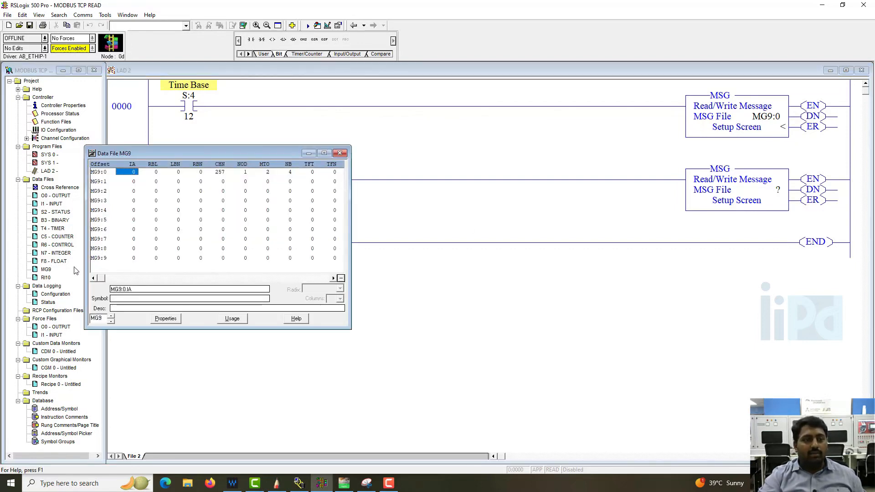
pyautogui.click(97, 181)
pyautogui.moveTo(97, 182); pyautogui.dragTo(768, 208)
pyautogui.click(339, 153)
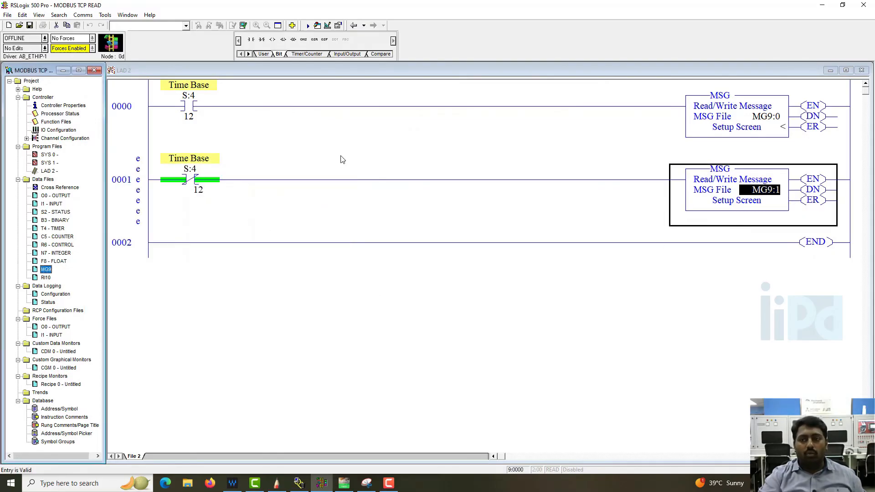
# Open the new MSG setup screen and set the channel to 1 (Integral, Modbus TCP)
pyautogui.doubleClick(721, 208)
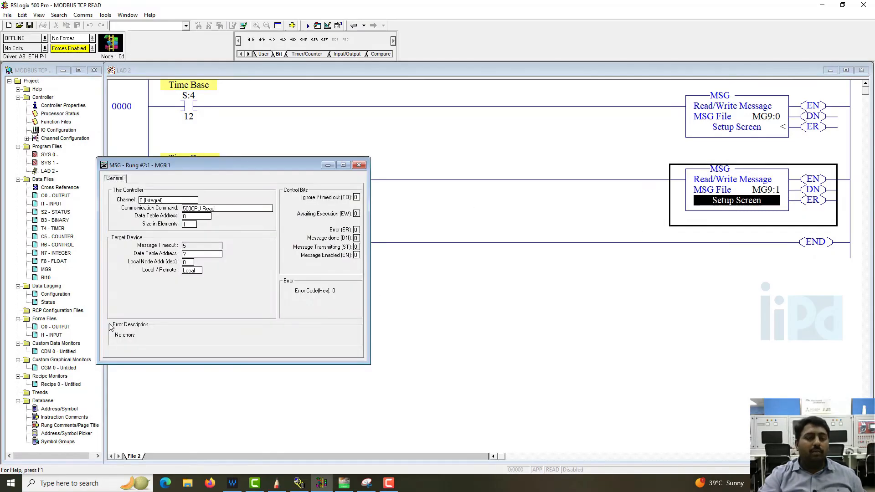
pyautogui.click(158, 201)
pyautogui.click(156, 201)
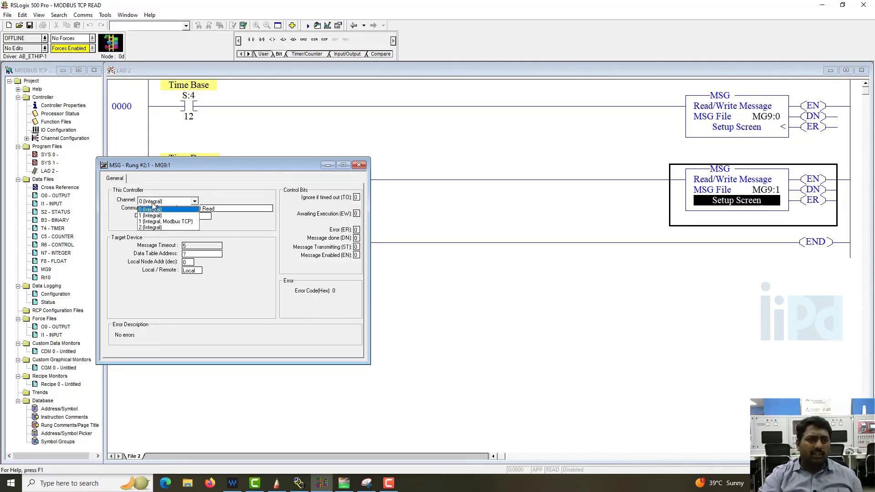
pyautogui.click(166, 221)
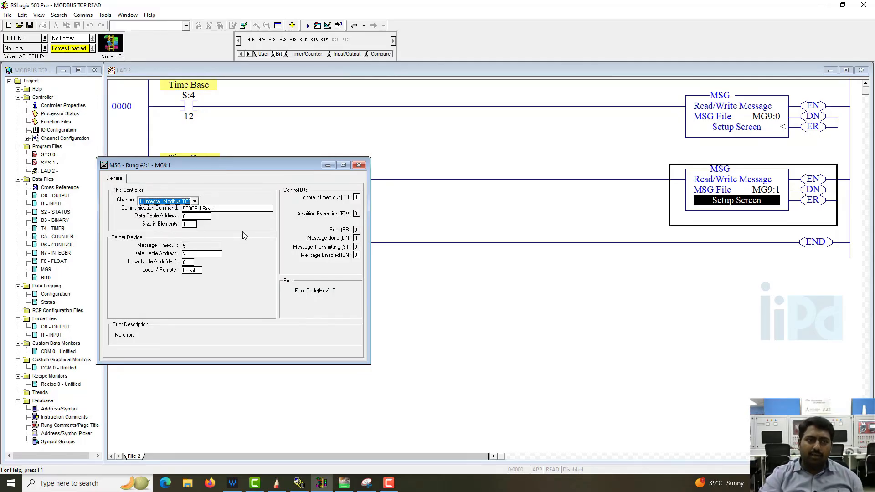
pyautogui.click(243, 212)
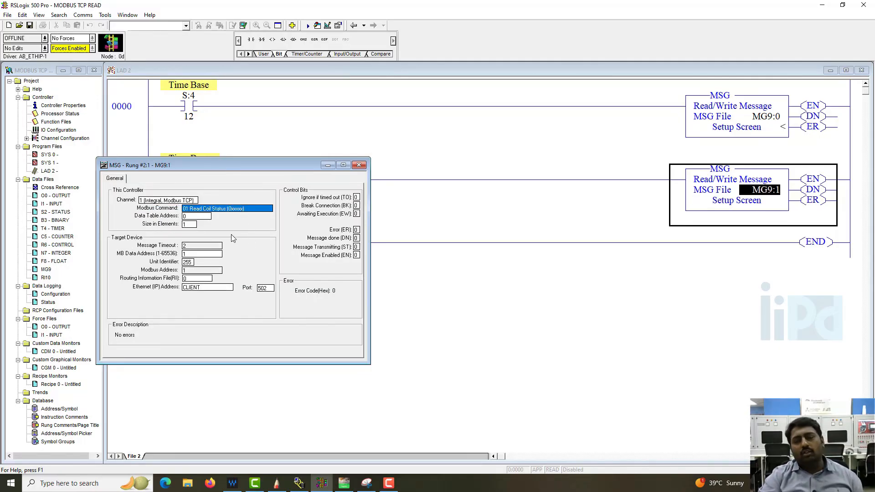
# Try the Modbus command 06 Write Single Register (4xxxxx)
pyautogui.click(245, 212)
pyautogui.click(245, 212)
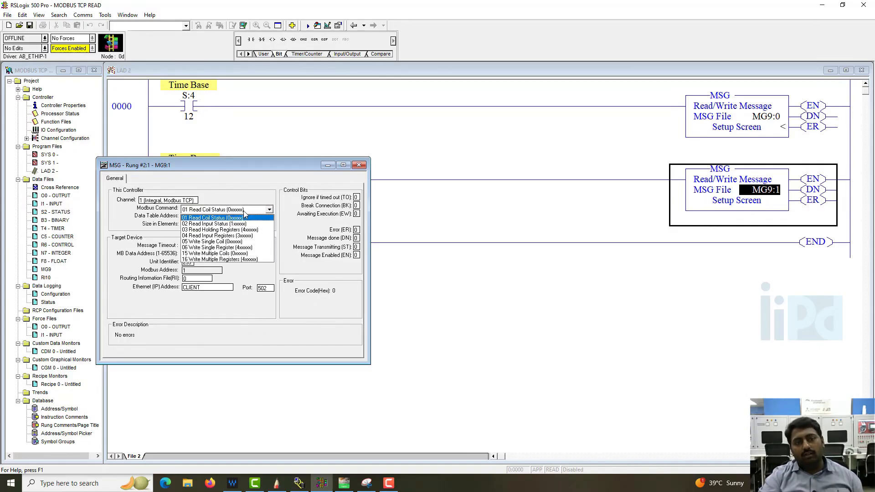
pyautogui.click(255, 249)
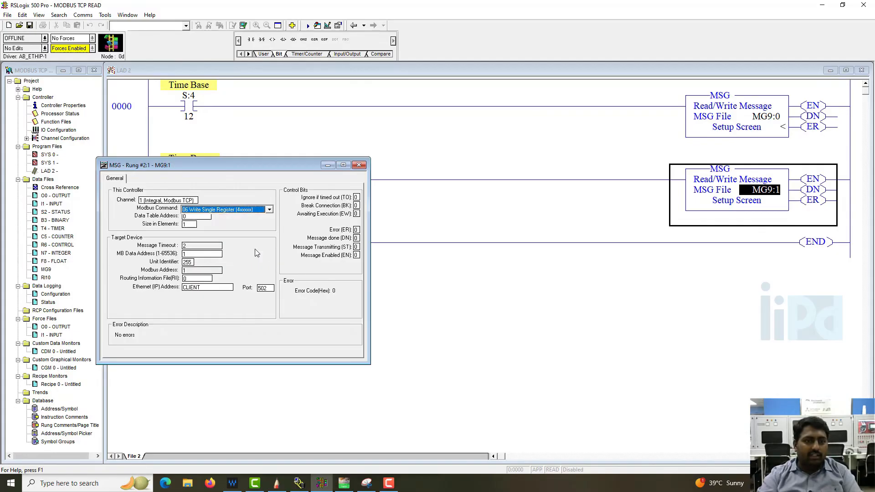
pyautogui.click(193, 225)
pyautogui.click(205, 217)
pyautogui.click(203, 253)
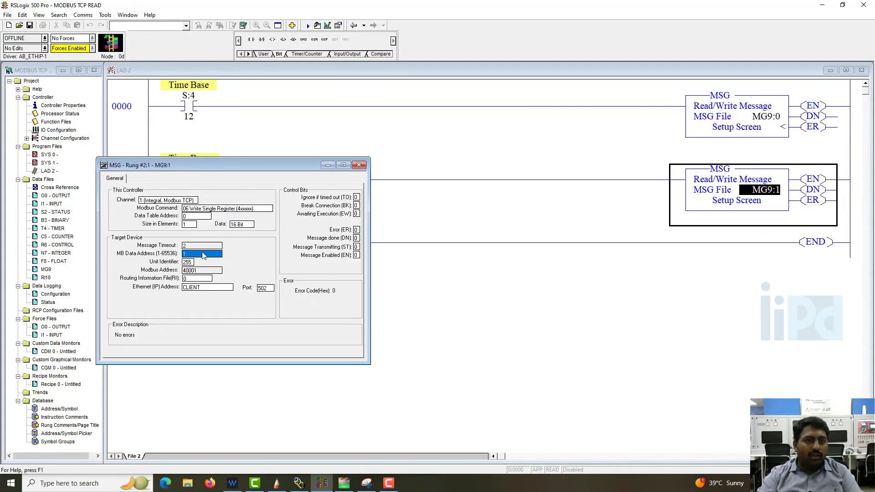
pyautogui.click(194, 225)
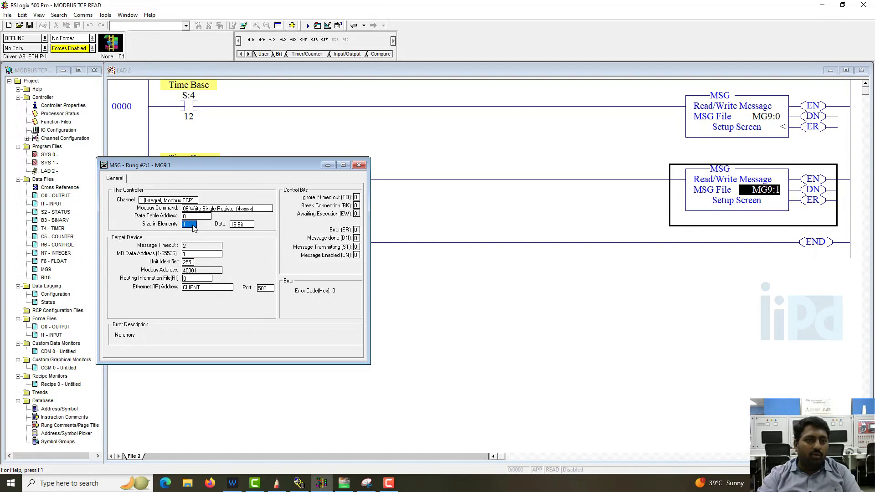
# Change the Modbus command to 16 Write Multiple Registers (4xxxxx)
pyautogui.click(249, 210)
pyautogui.click(248, 209)
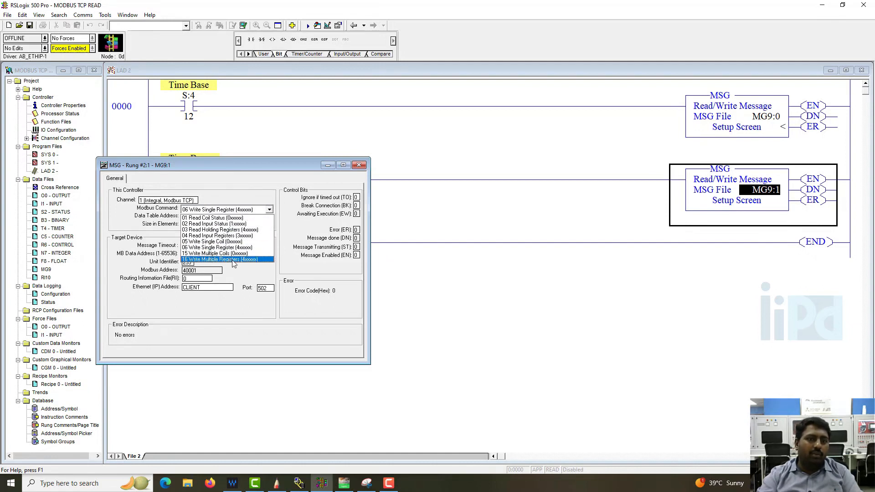
pyautogui.click(255, 259)
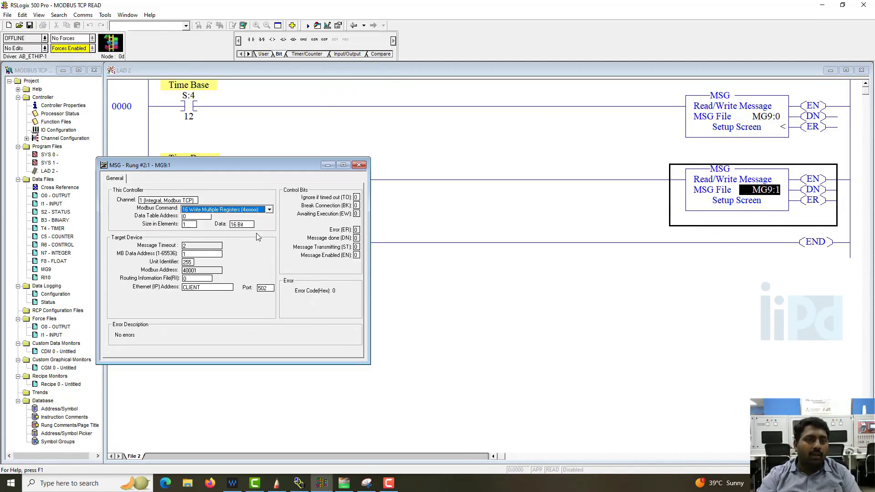
# Set the data table address to N7:10 and the size in elements to 4
pyautogui.click(203, 216)
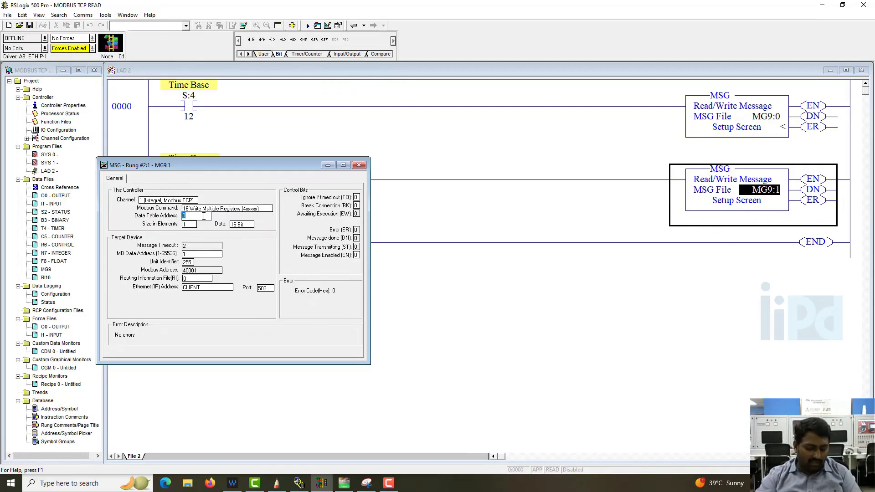
pyautogui.write('n7:1')
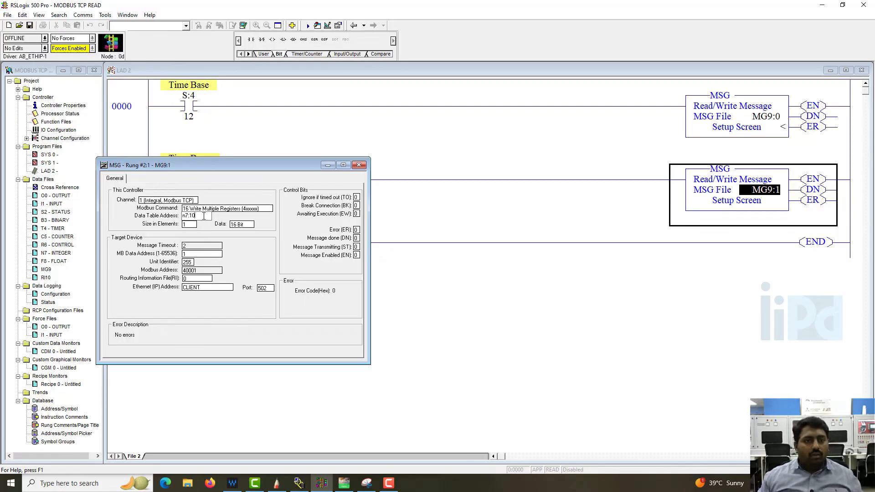
pyautogui.press('Return')
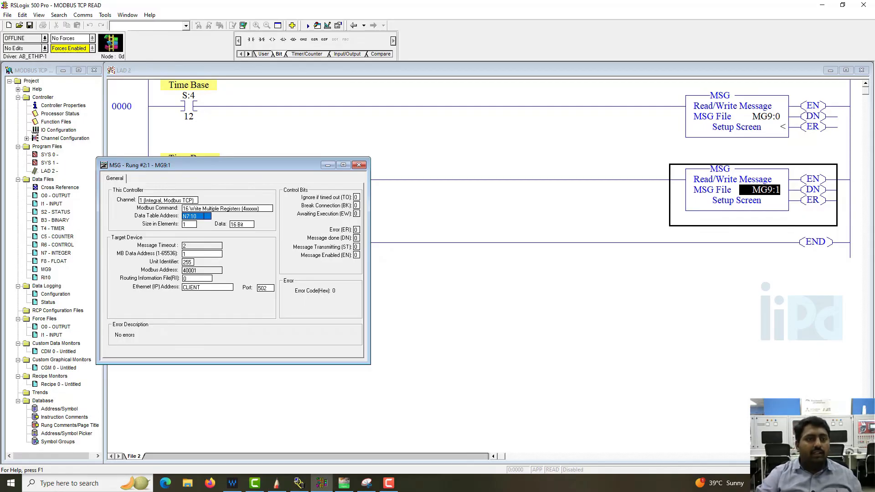
pyautogui.click(192, 225)
pyautogui.write('4')
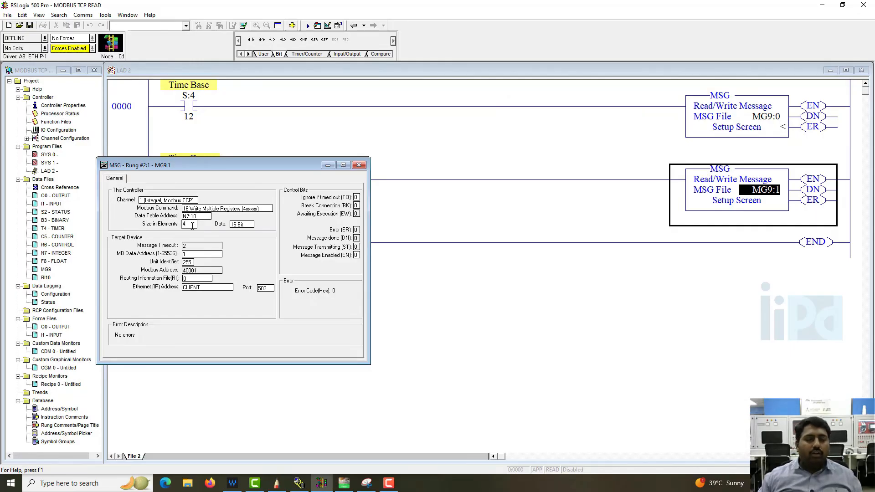
pyautogui.press('Return')
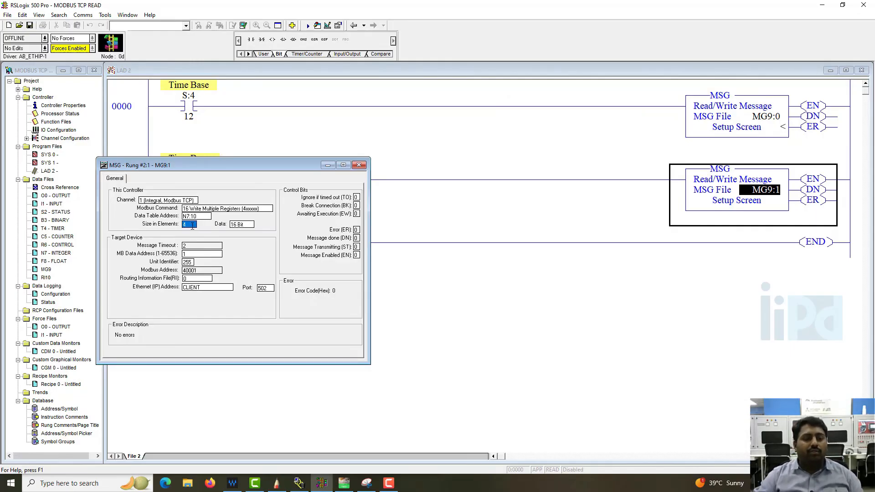
# Choose 16 Bit as the data size and set the routing information file to RI10:0
pyautogui.click(251, 226)
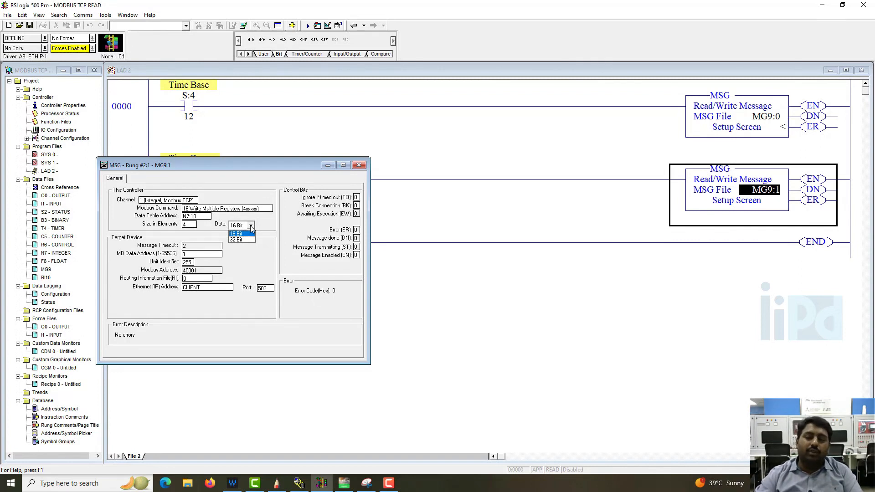
pyautogui.click(249, 233)
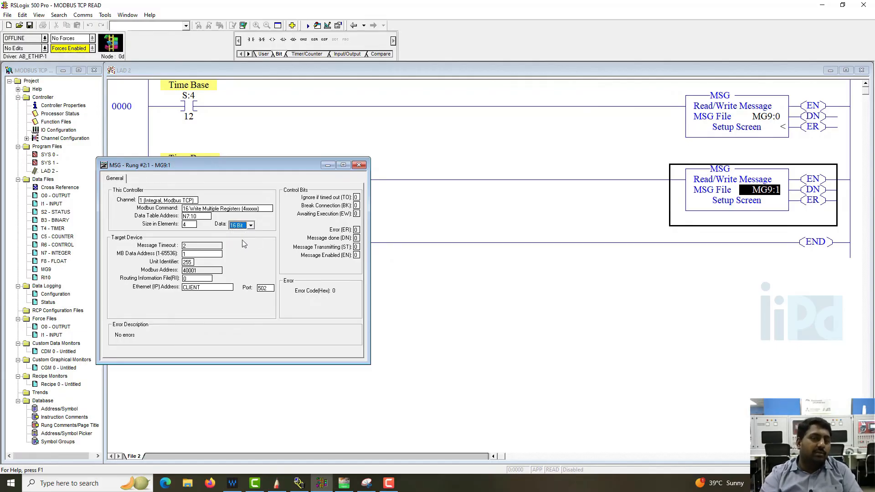
pyautogui.doubleClick(197, 278)
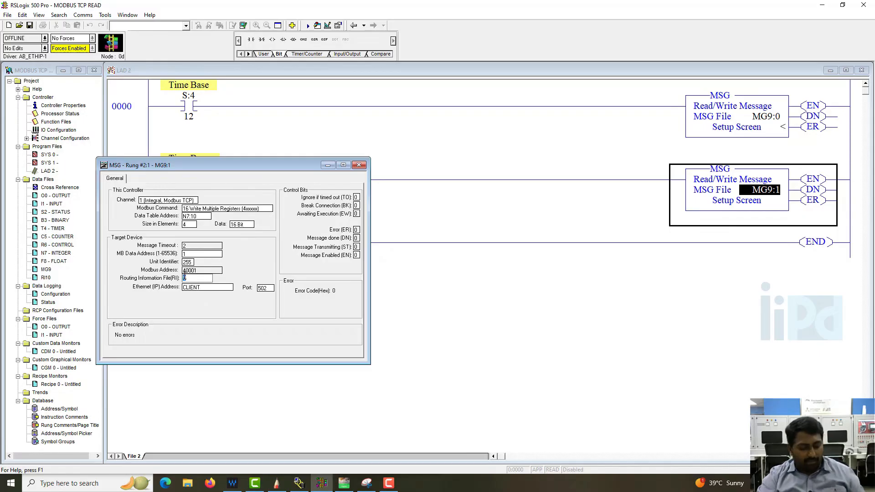
pyautogui.write('RI10:0')
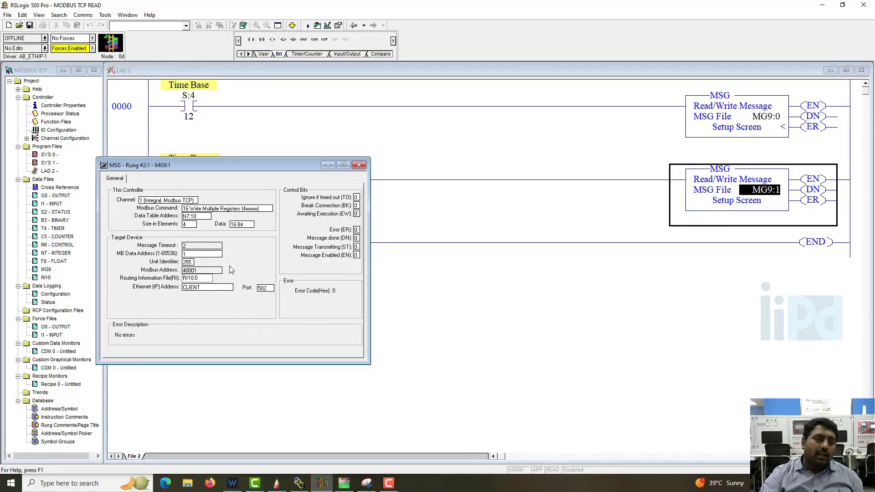
# Set the target device's Ethernet (IP) address to 192.168.0.18
pyautogui.click(219, 254)
pyautogui.click(215, 289)
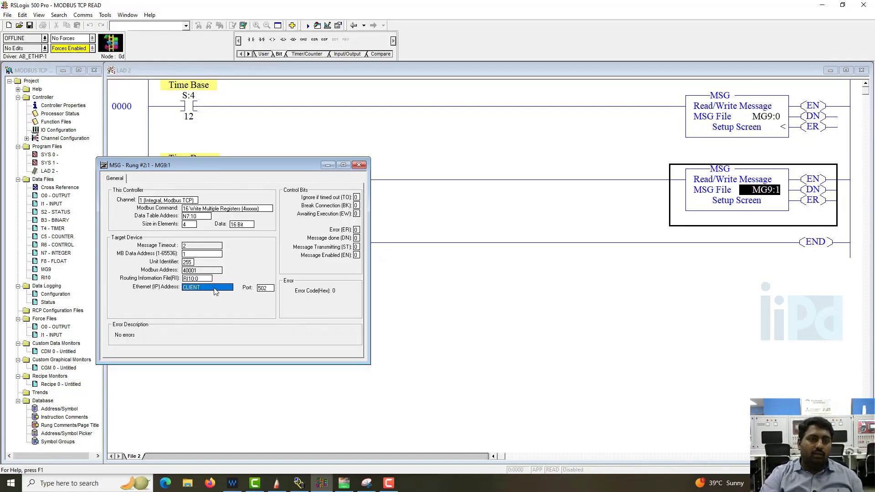
pyautogui.press('BackSpace')
pyautogui.write('192.168.0.18')
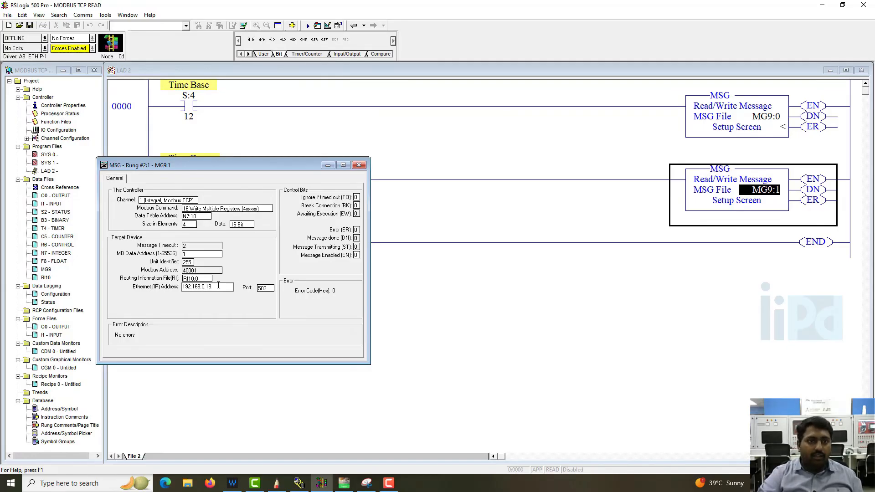
# Set the MB data address to 10
pyautogui.click(203, 271)
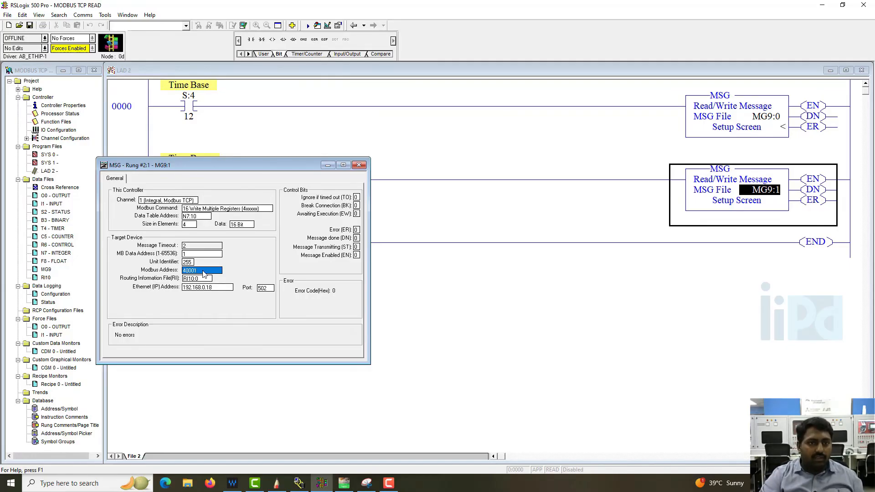
pyautogui.click(197, 254)
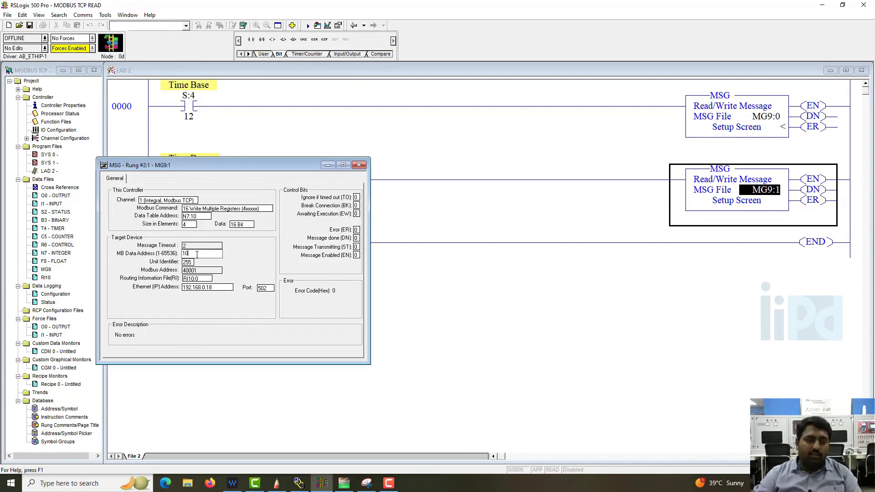
pyautogui.click(213, 246)
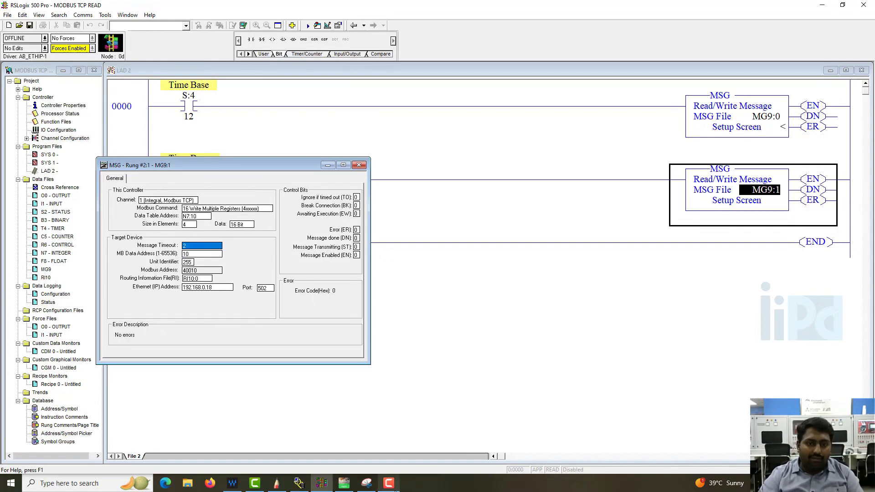
# Switch to the sketch of %MW to 4xxxx address mapping and return to the MSG setup screen
pyautogui.click(276, 484)
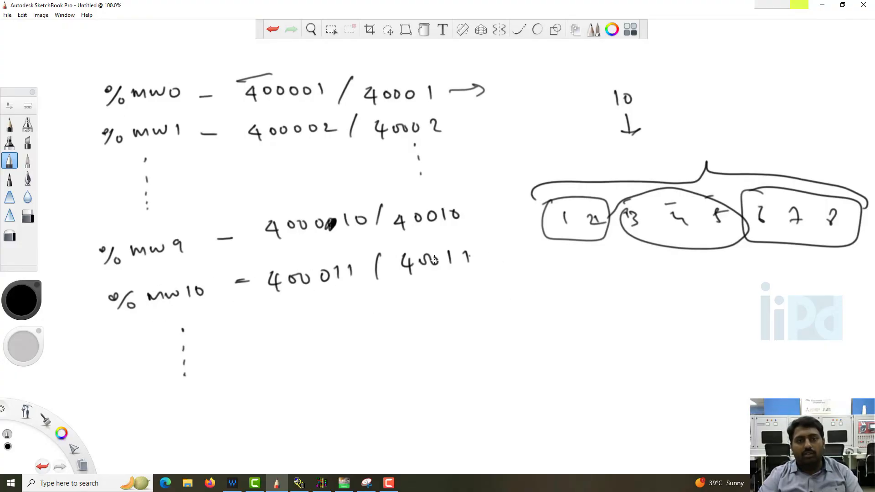
pyautogui.hotkey('alt', 'Tab')
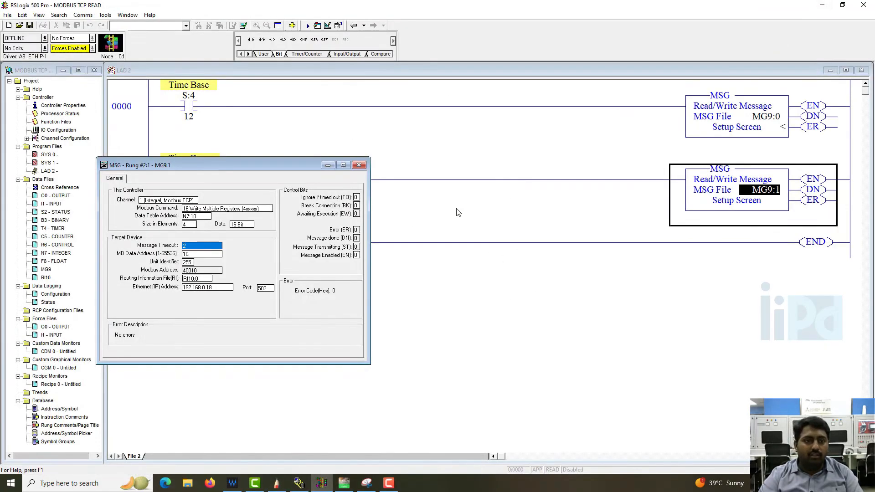
# Set the MB data address to 11
pyautogui.click(208, 256)
pyautogui.click(210, 255)
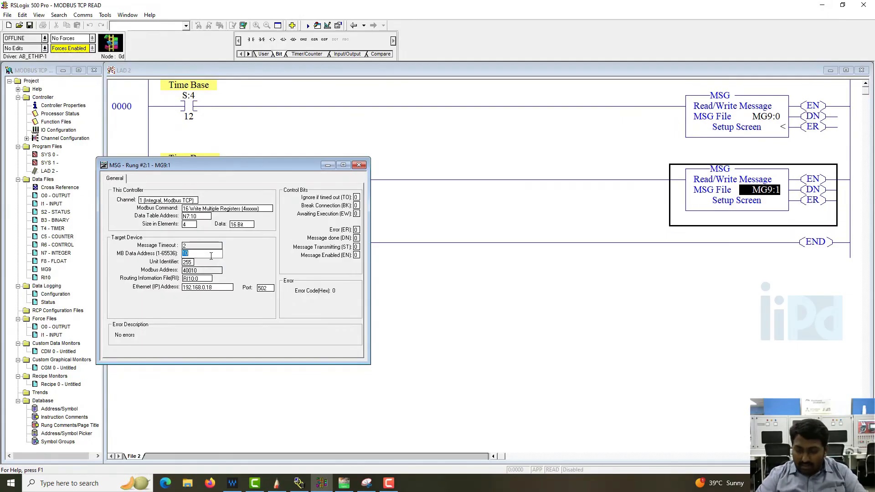
pyautogui.write('11')
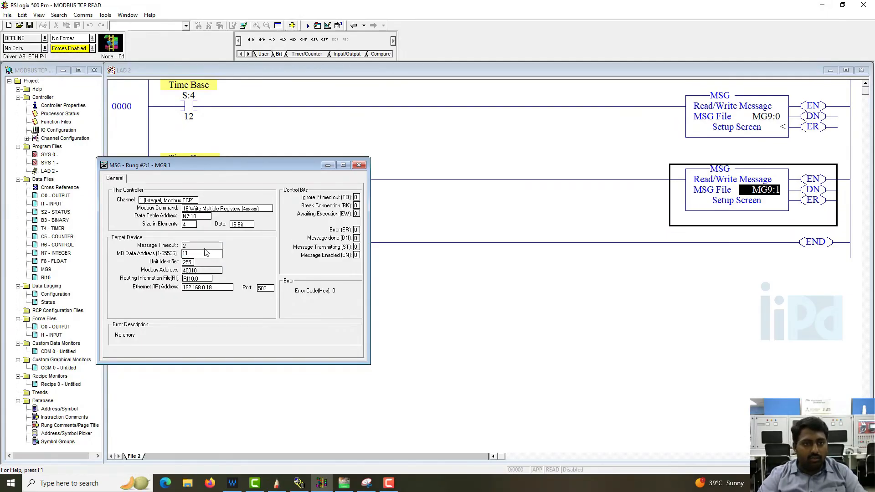
pyautogui.click(204, 247)
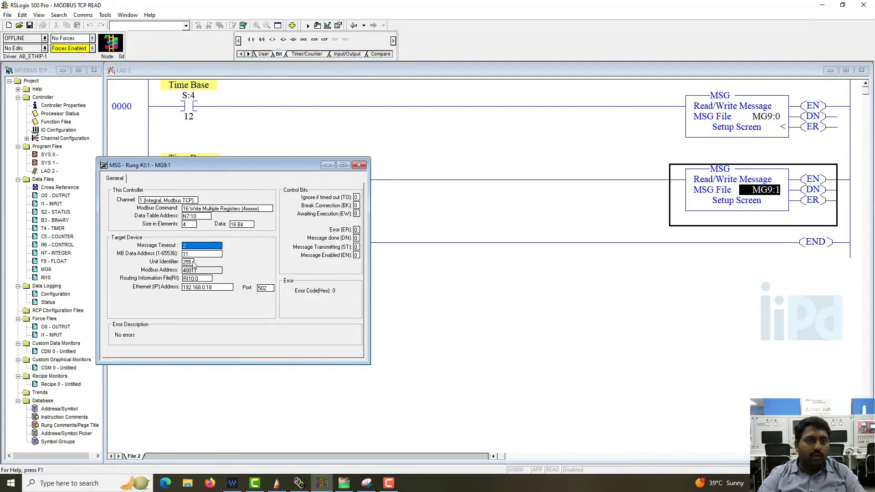
# Set the unit identifier to 2 and close the MSG setup screen
pyautogui.doubleClick(193, 262)
pyautogui.write('2')
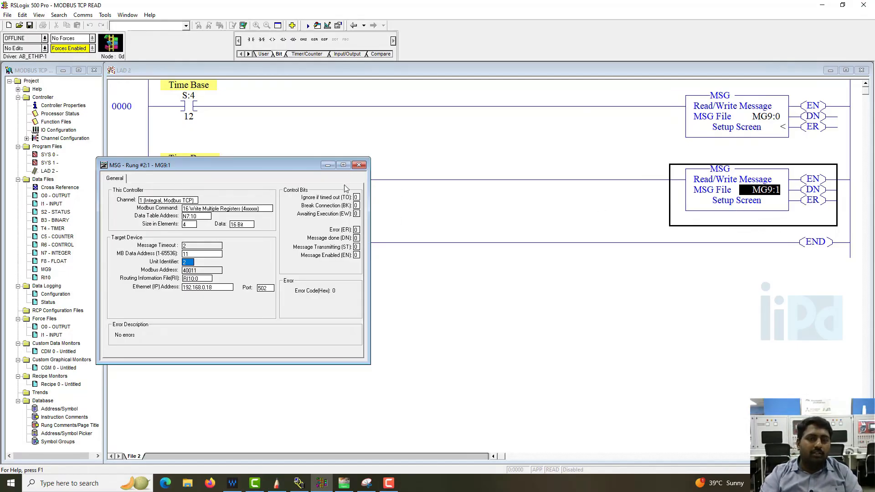
pyautogui.click(358, 165)
# Verify the program and open the warning listed under File 2 in the verify results
pyautogui.click(243, 25)
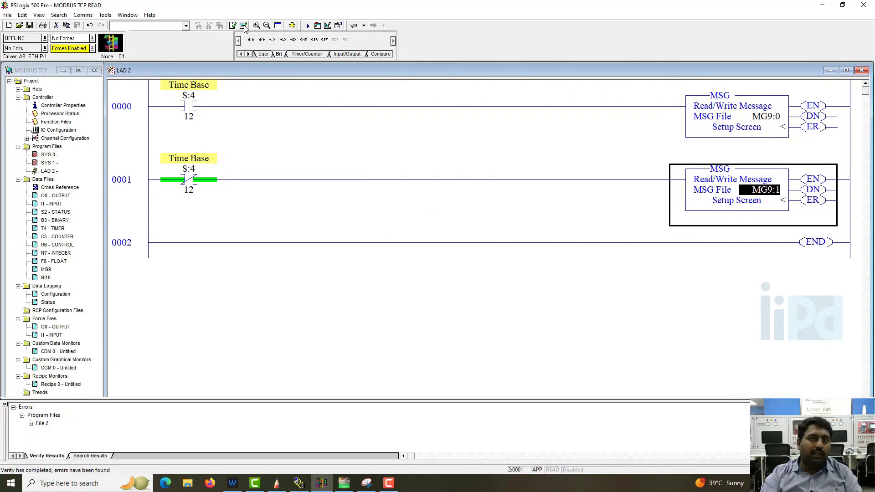
pyautogui.click(32, 423)
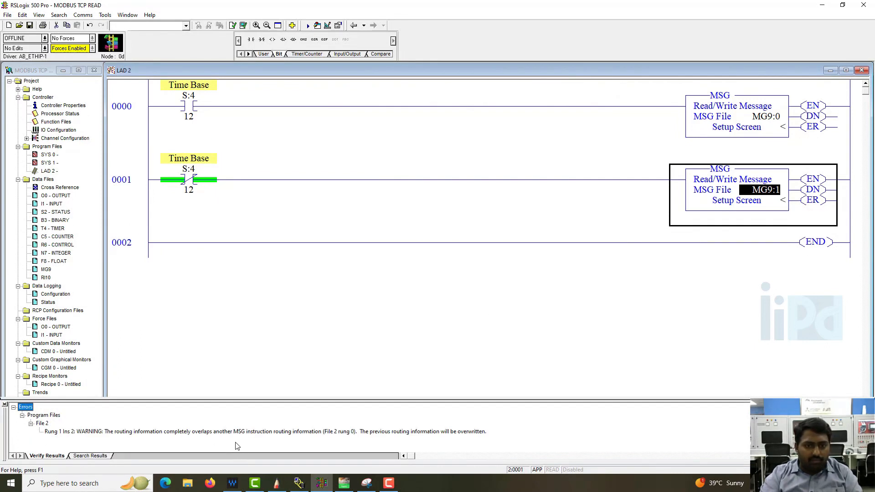
pyautogui.click(206, 433)
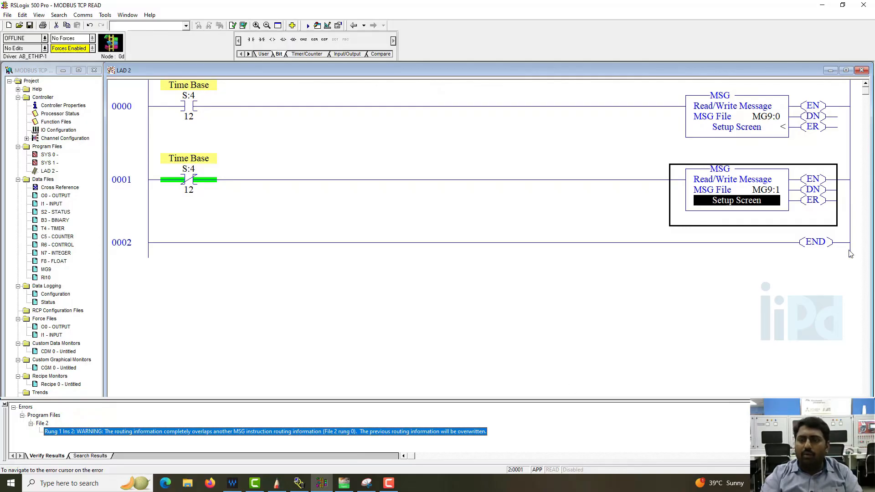
# Reopen the MG9:1 setup screen to review its settings, then close it
pyautogui.doubleClick(758, 201)
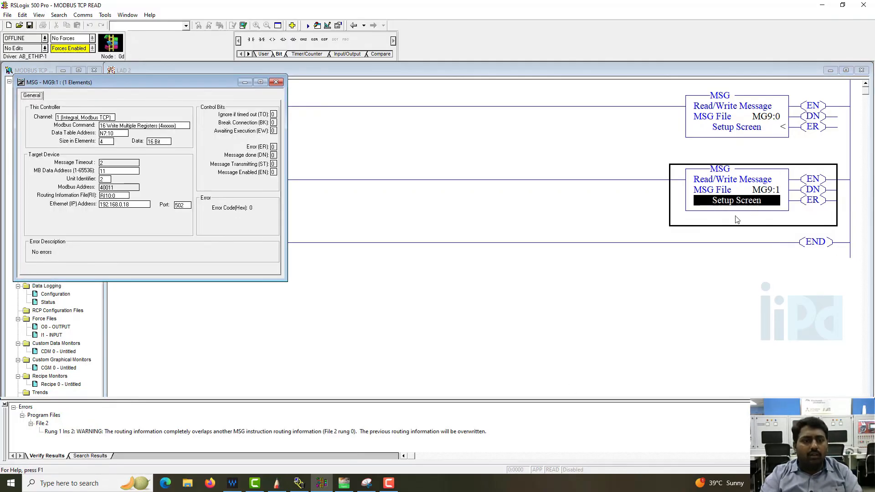
pyautogui.doubleClick(142, 206)
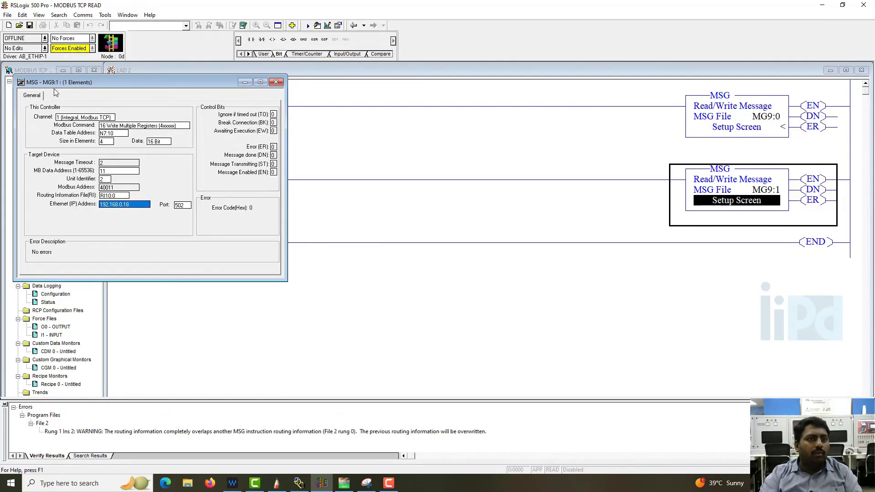
pyautogui.click(275, 82)
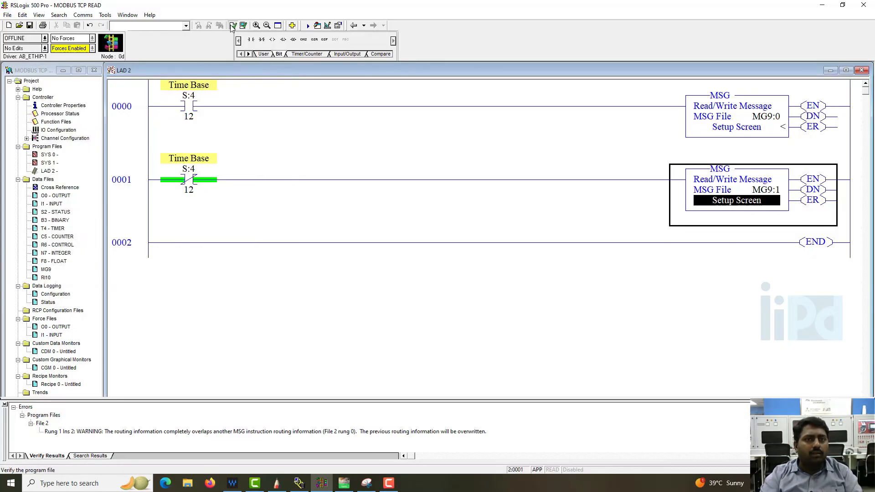
# Verify the program file again
pyautogui.click(244, 26)
pyautogui.click(244, 27)
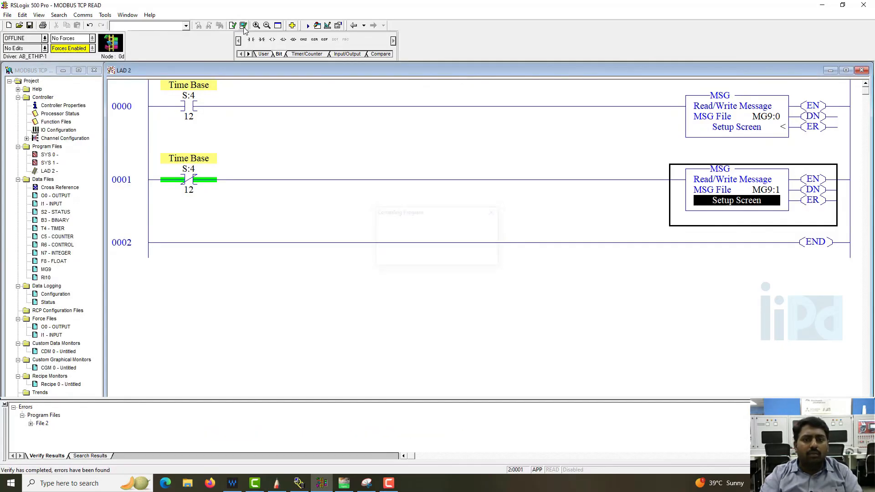
pyautogui.click(244, 27)
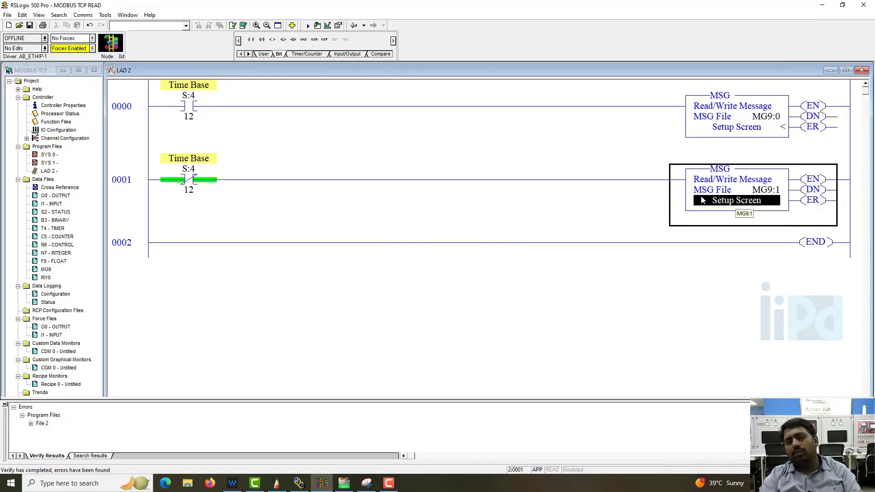
# Open the RI10 routing information data file to review it, then close it
pyautogui.click(46, 280)
pyautogui.doubleClick(46, 278)
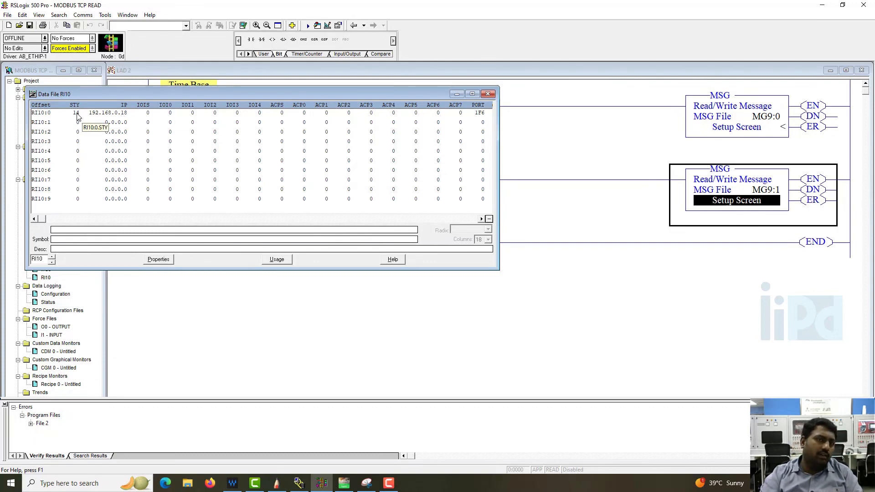
pyautogui.click(488, 93)
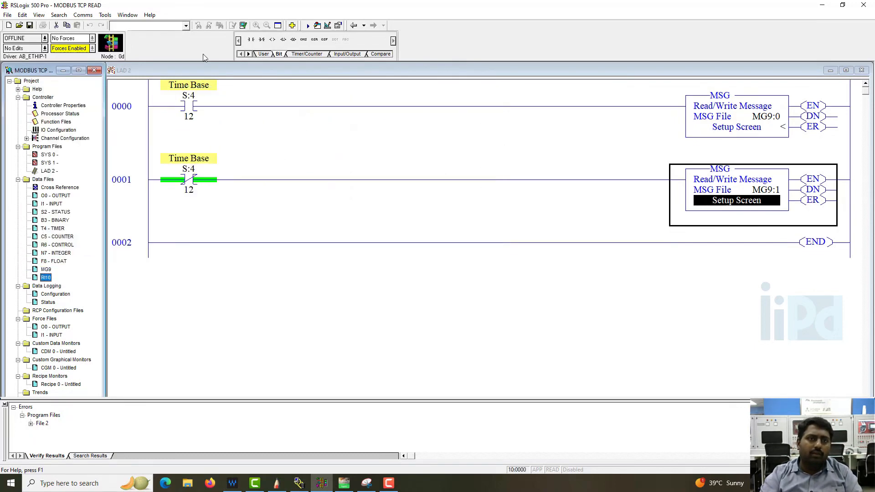
# Download the program to the MicroLogix 1400 controller and go online
pyautogui.click(45, 39)
pyautogui.click(46, 58)
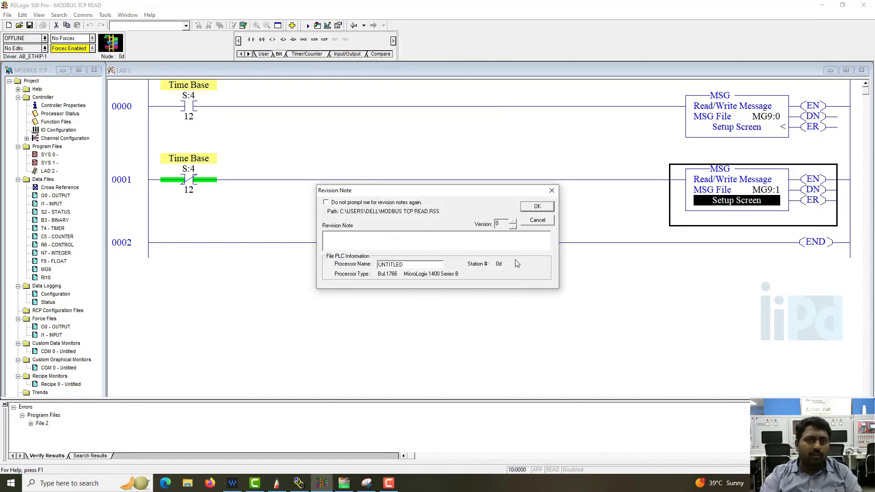
pyautogui.click(528, 207)
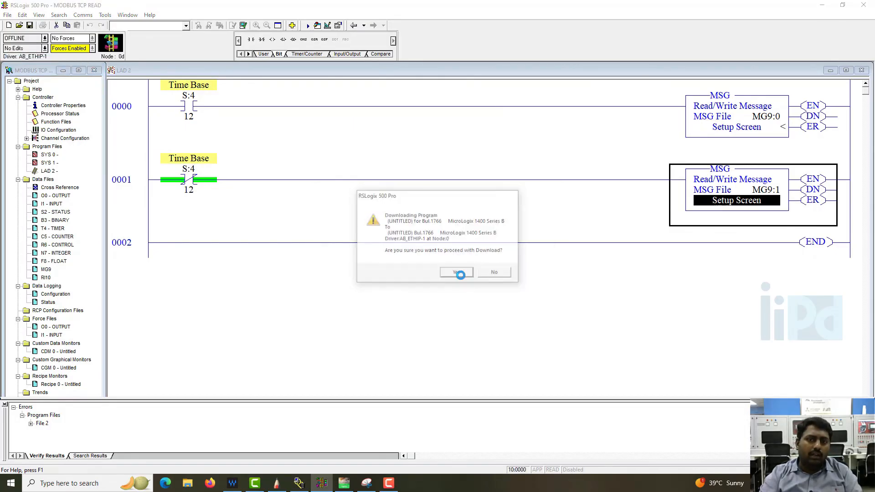
pyautogui.click(462, 275)
pyautogui.click(470, 261)
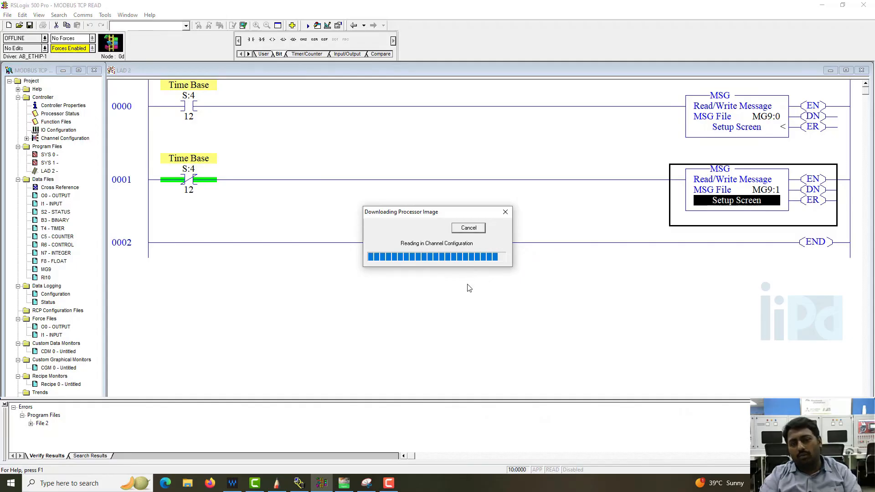
pyautogui.click(430, 261)
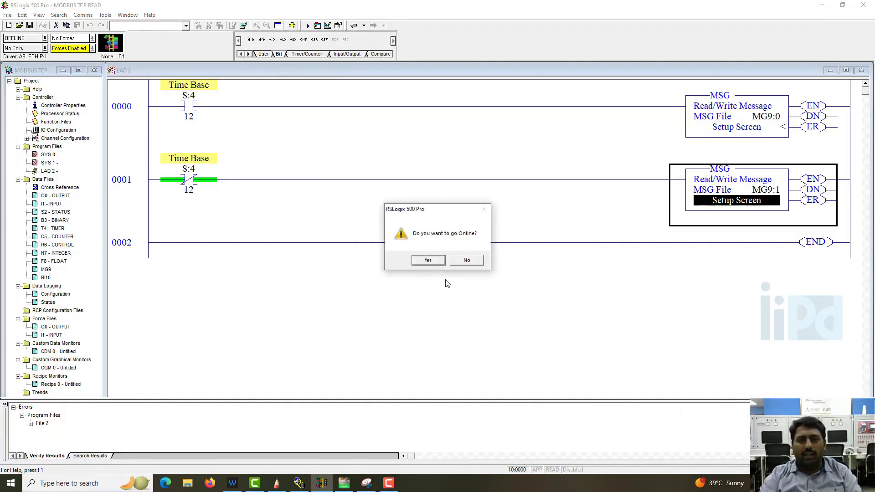
pyautogui.click(428, 261)
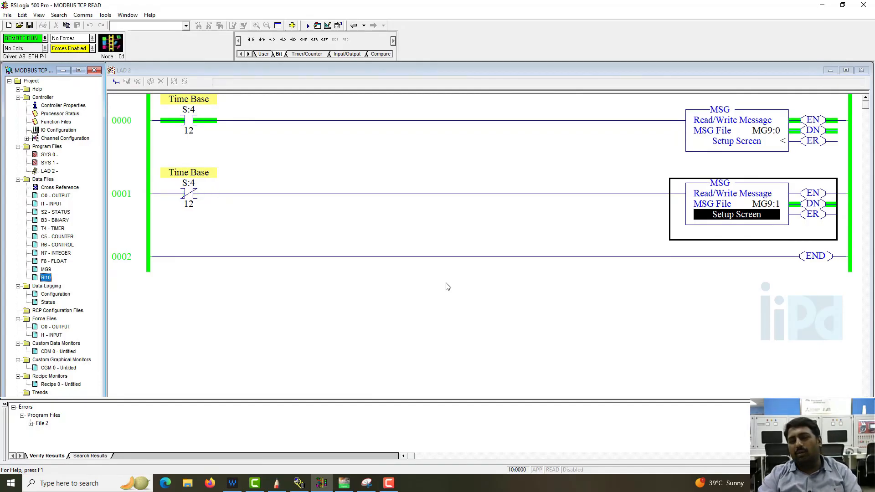
# Close the verify results pane and snap the RSLogix window to the right half of the screen
pyautogui.click(5, 406)
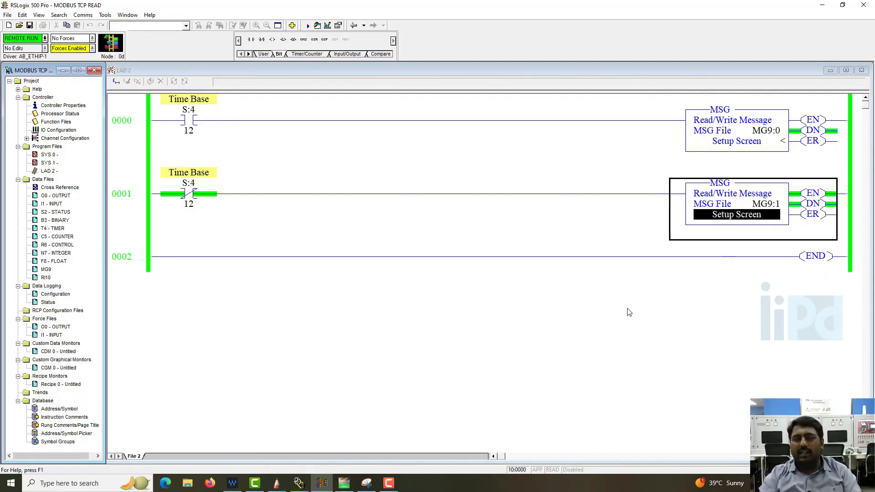
pyautogui.doubleClick(335, 5)
pyautogui.press('super+Right')
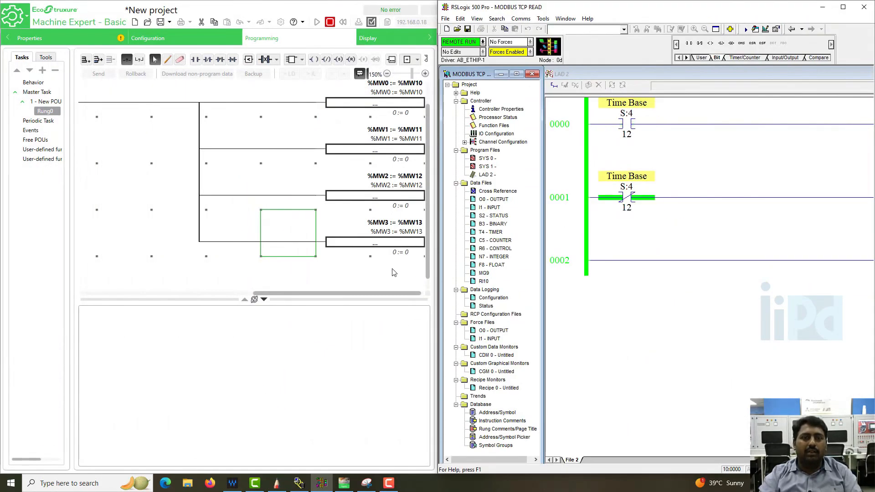
# Open the N7 integer data file beside the Machine Expert %MW ladder to monitor the values
pyautogui.click(407, 116)
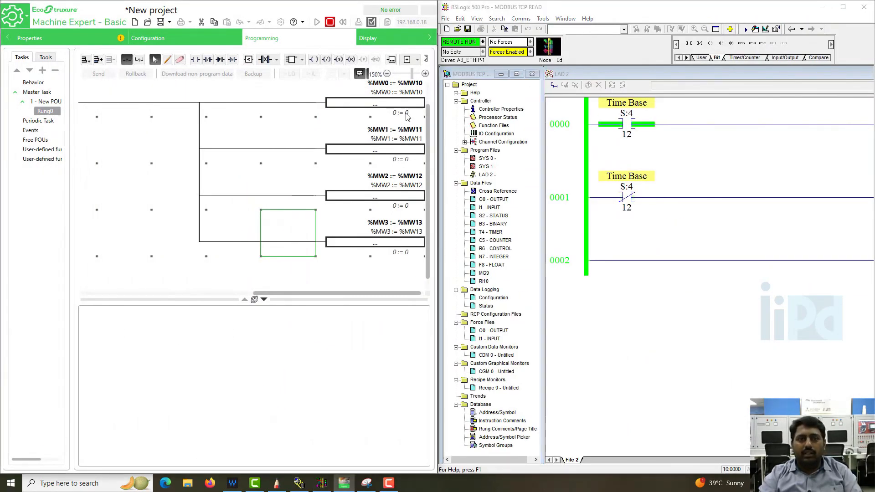
pyautogui.click(406, 116)
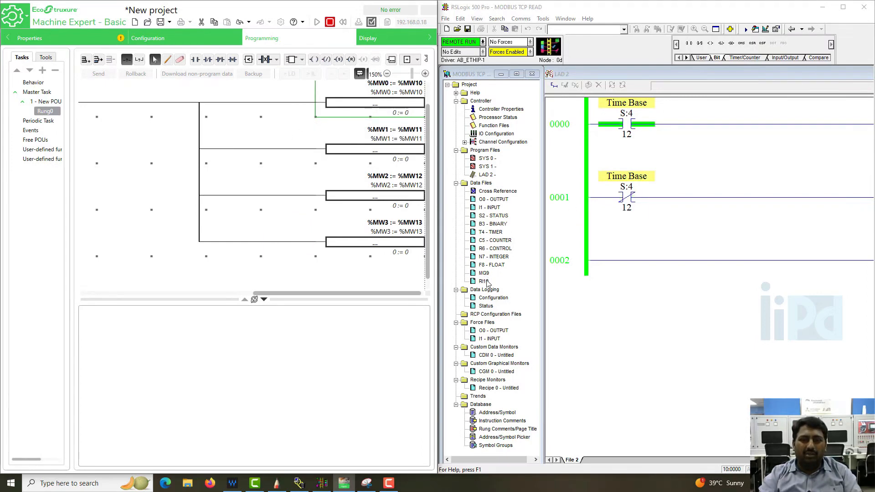
pyautogui.doubleClick(493, 257)
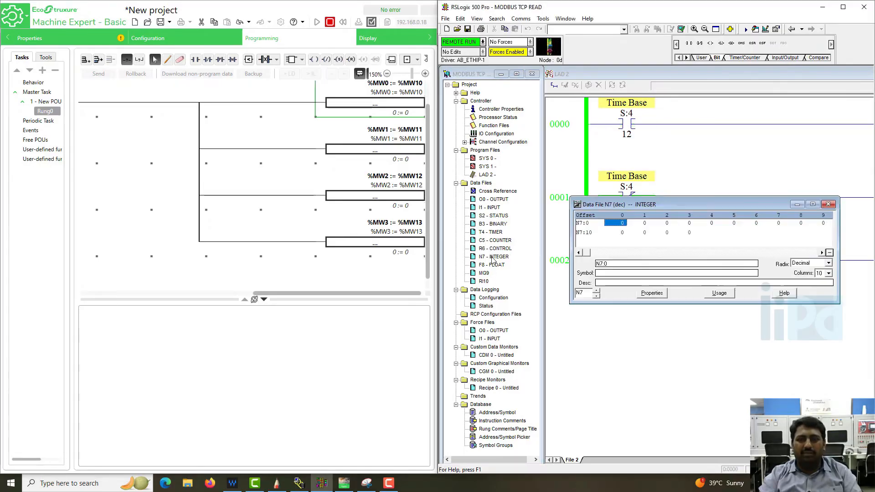
# Enter 5 into N7:10 and 10 into N7:11 in the N7 integer data file
pyautogui.moveTo(766, 206); pyautogui.dragTo(765, 242)
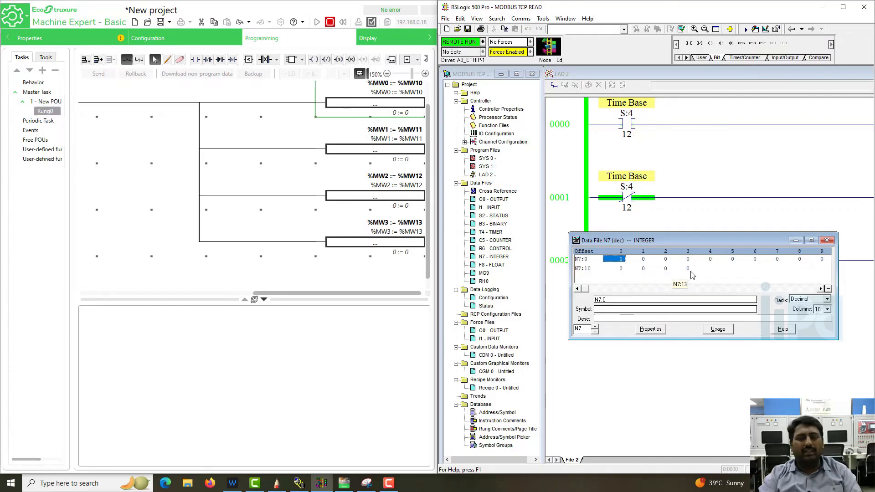
pyautogui.click(621, 268)
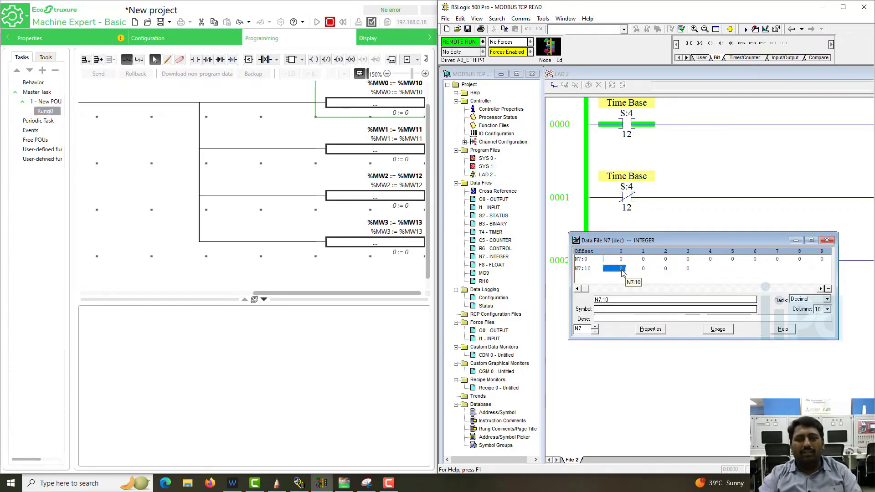
pyautogui.moveTo(416, 101)
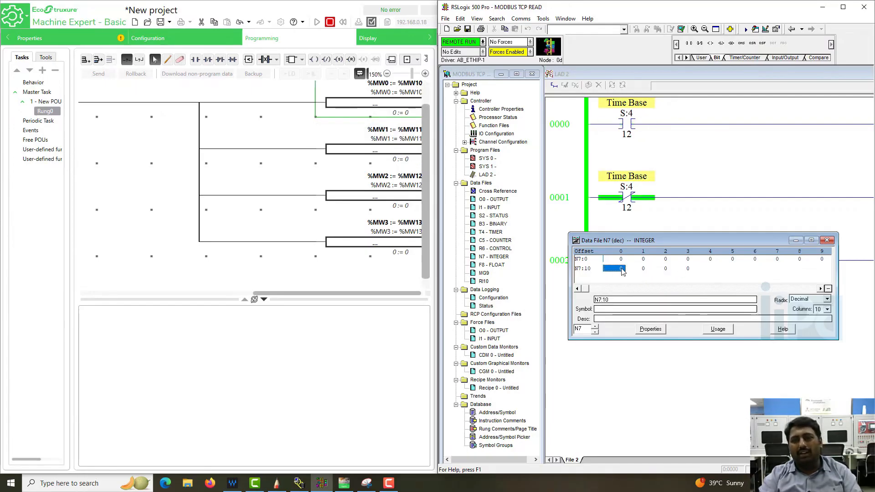
pyautogui.moveTo(381, 108)
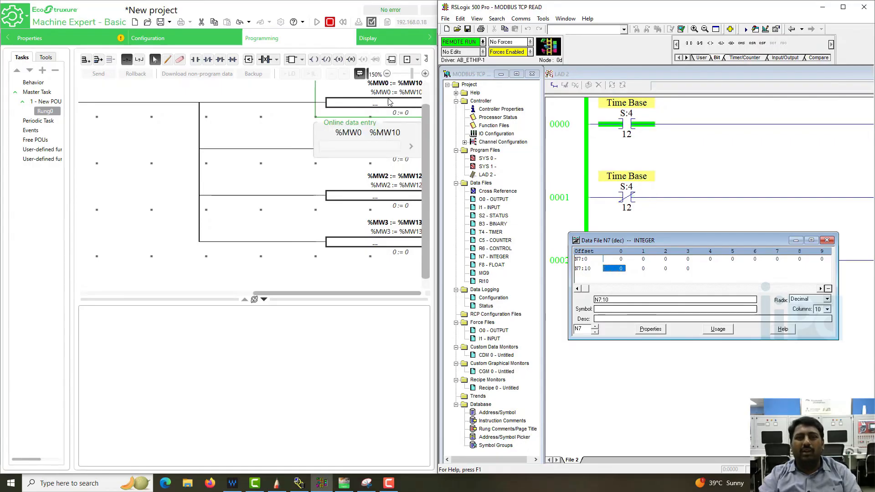
pyautogui.click(621, 270)
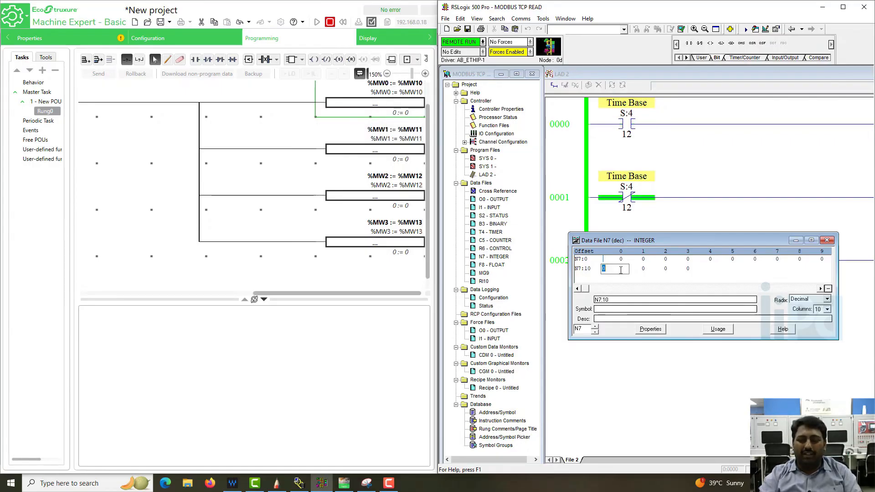
pyautogui.write('5')
pyautogui.press('Return')
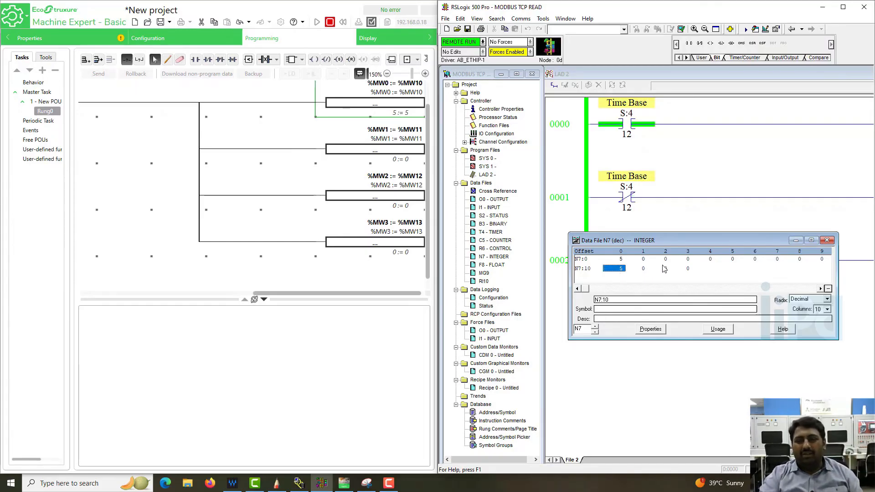
pyautogui.click(643, 270)
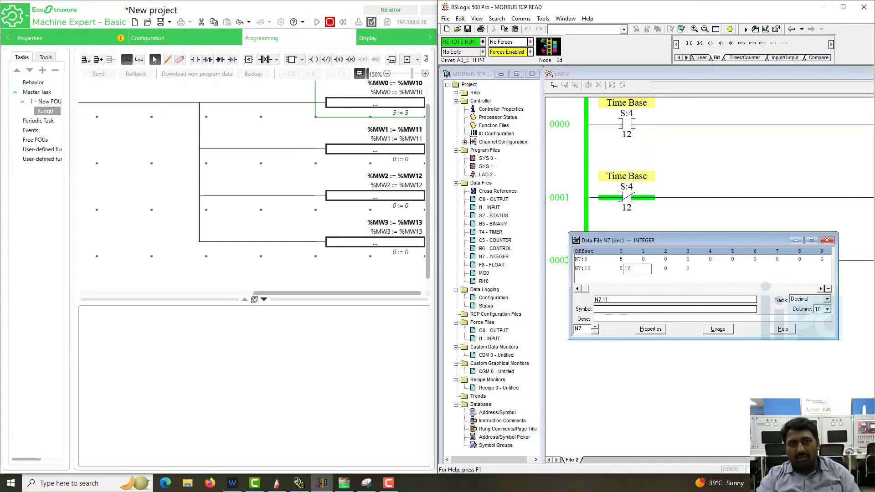
pyautogui.write('10')
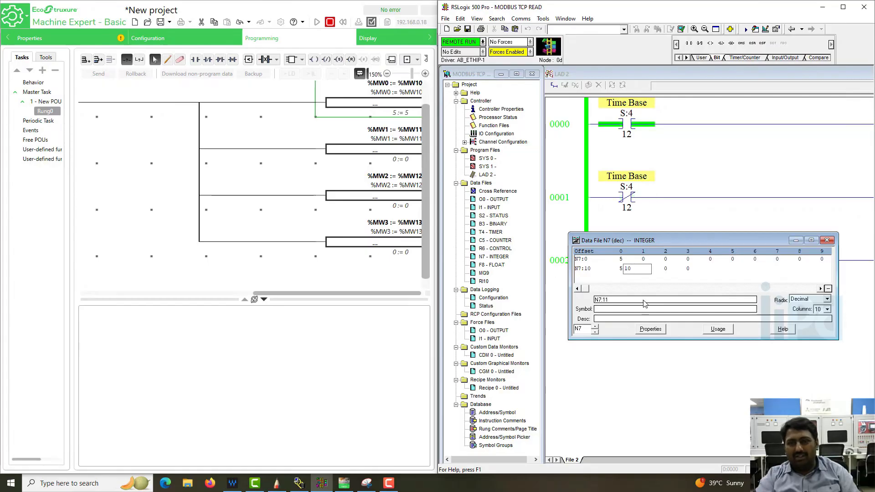
pyautogui.press('Return')
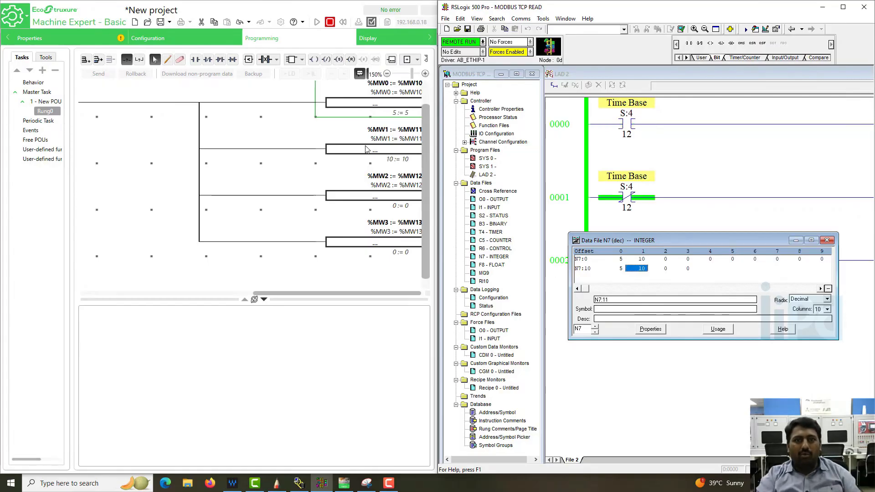
# Enter 11 into N7:12 and 756 into N7:13, then check the matching %MW value in the Machine Expert ladder
pyautogui.click(668, 271)
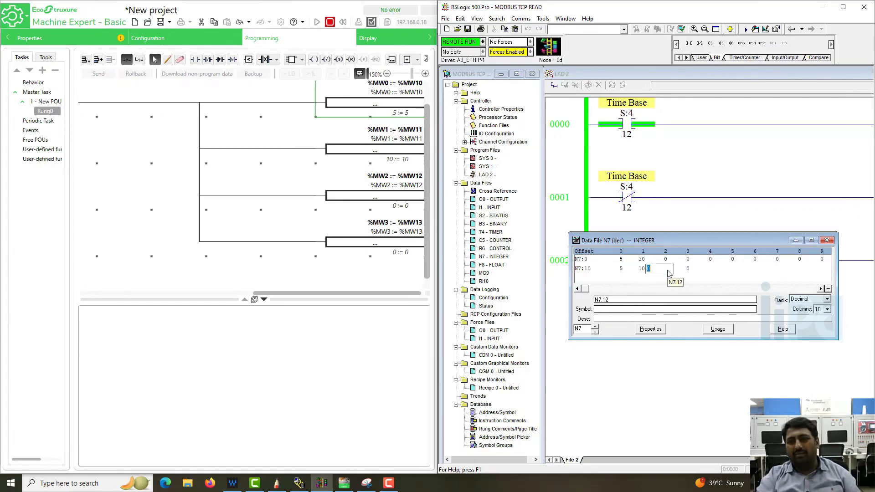
pyautogui.press('Return')
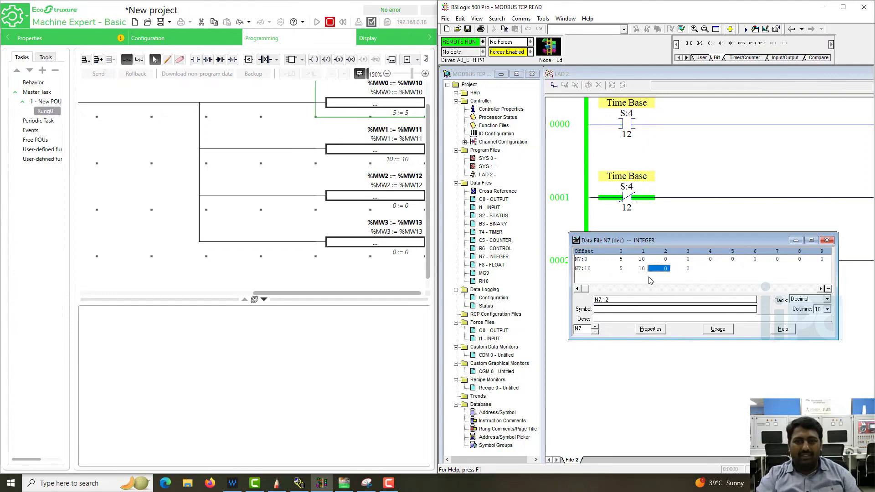
pyautogui.click(663, 271)
pyautogui.write('11')
pyautogui.press('Return')
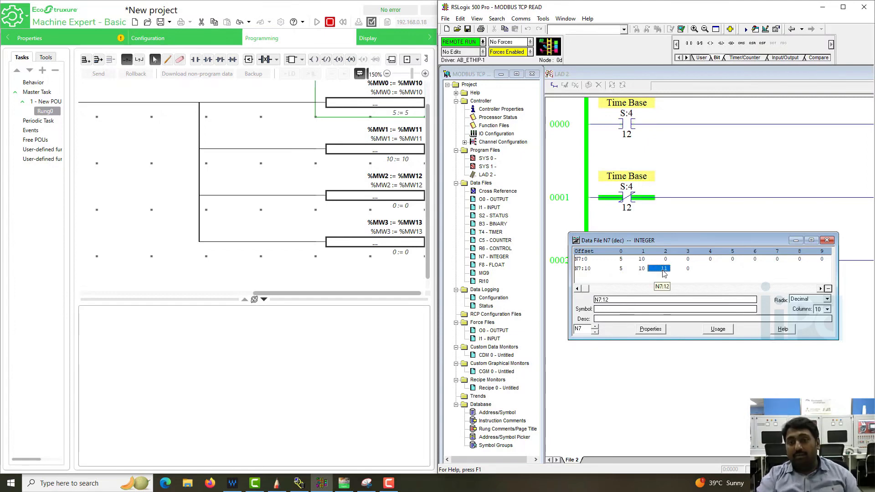
pyautogui.click(688, 270)
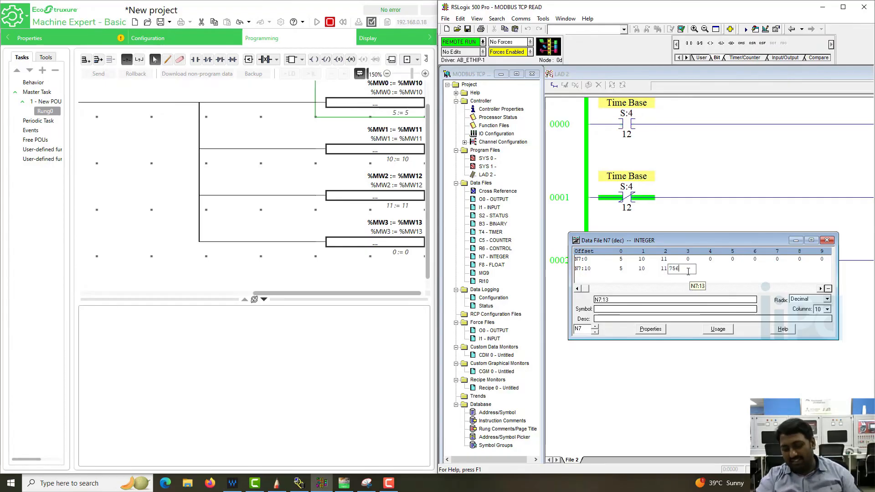
pyautogui.press('Return')
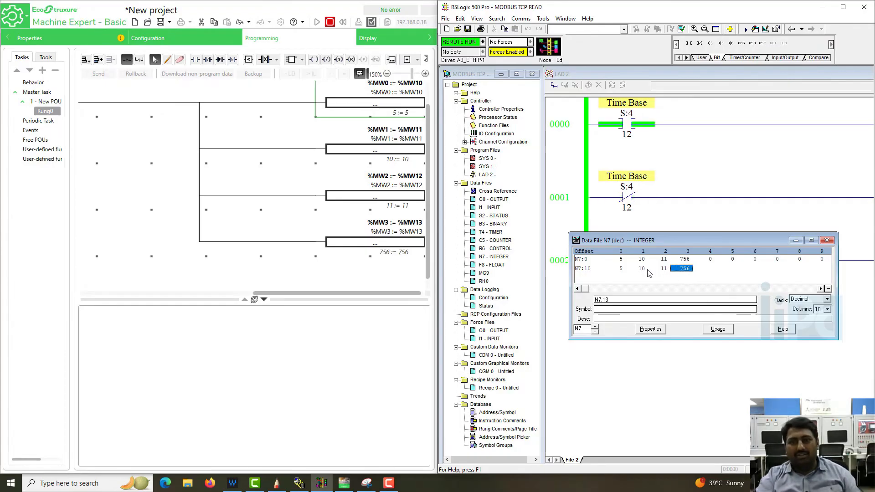
pyautogui.click(407, 256)
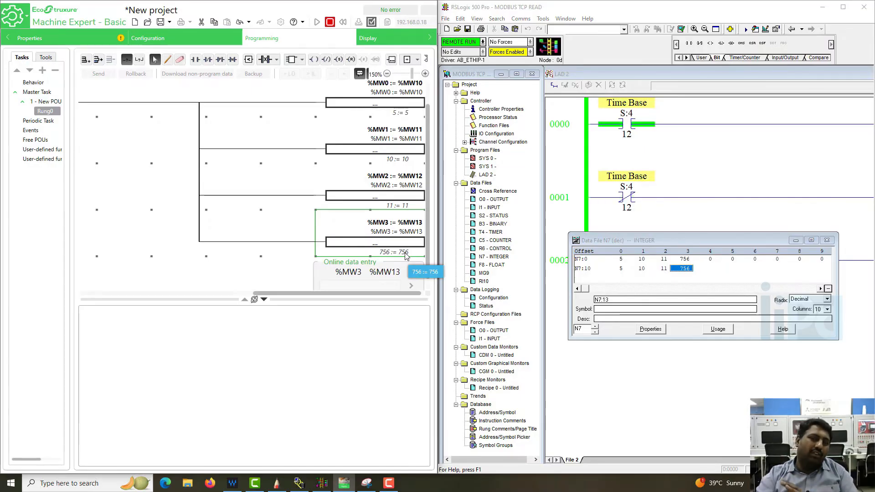
pyautogui.click(276, 227)
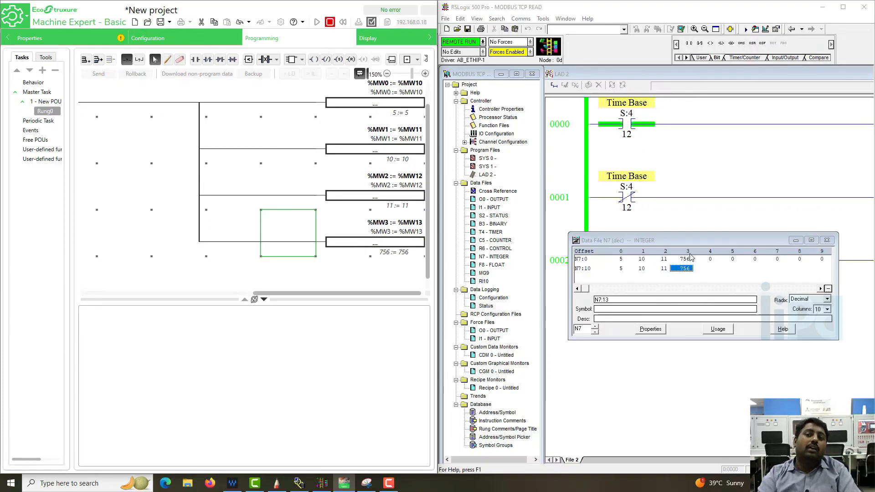
# Change N7:10 to 8546 in the N7 integer data file
pyautogui.click(613, 267)
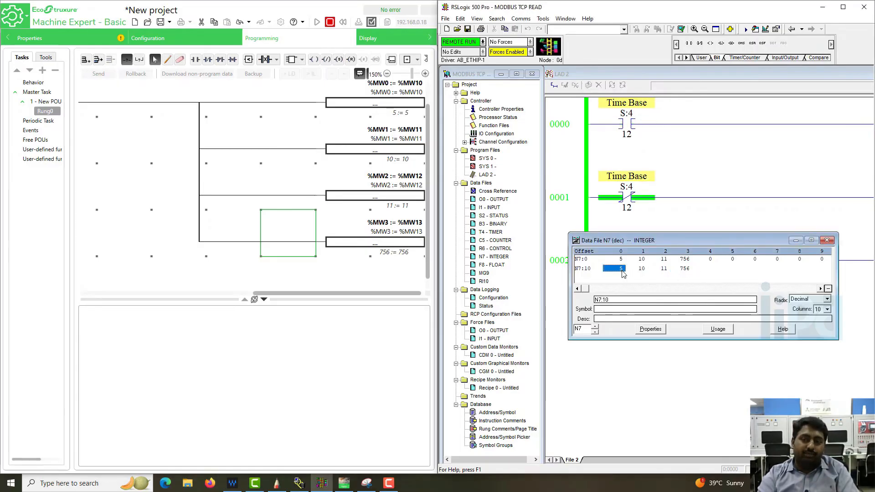
pyautogui.write('8546')
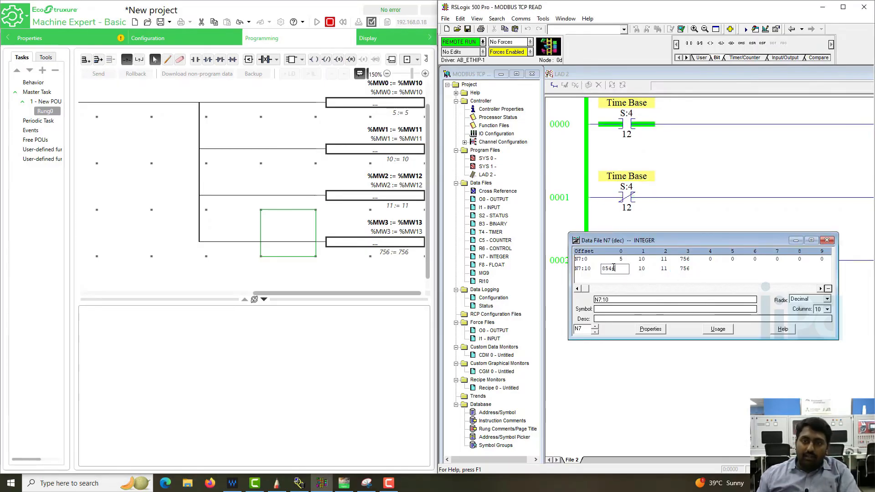
pyautogui.press('Return')
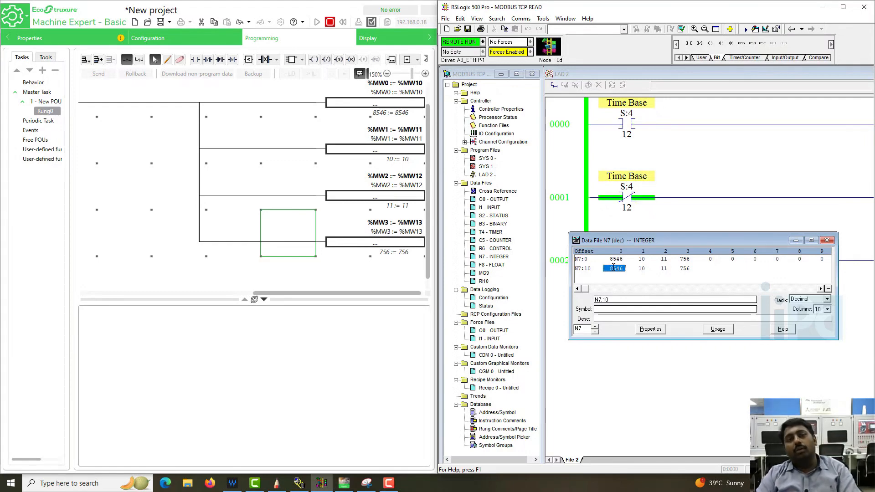